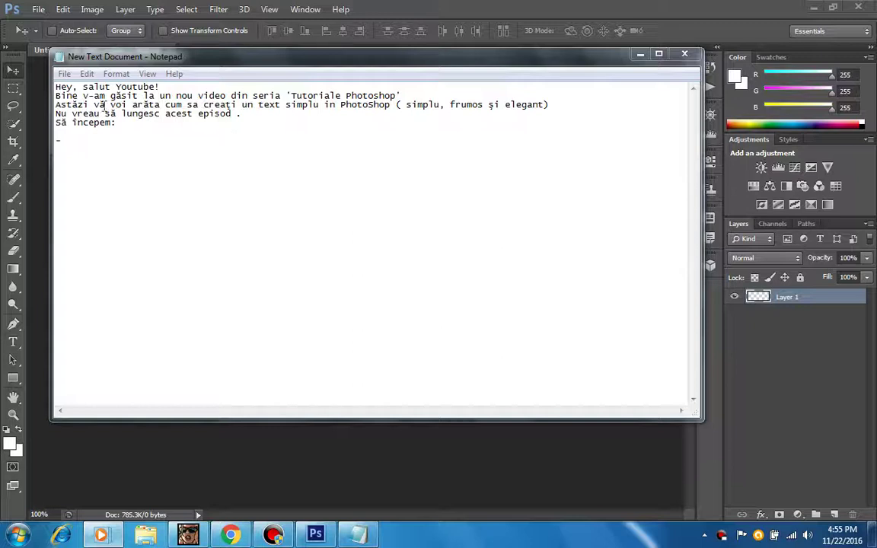
# Highlight the greeting and intro lines of the notes, then minimize Notepad to reveal Photoshop.
pyautogui.moveTo(55, 86); pyautogui.dragTo(193, 97)
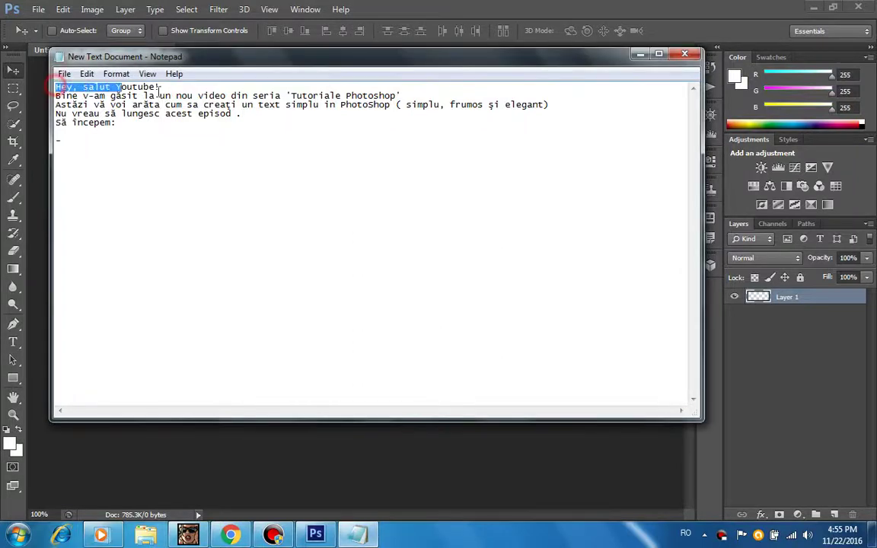
pyautogui.click(90, 89)
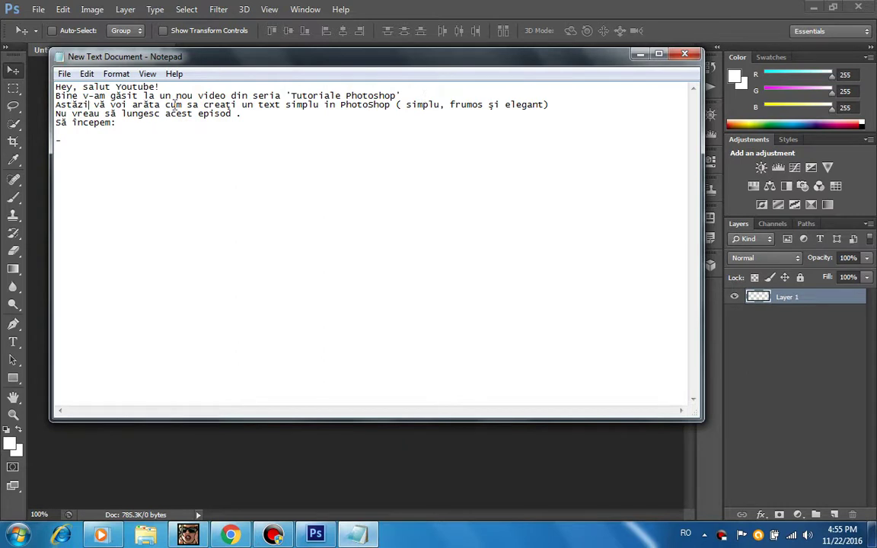
pyautogui.moveTo(243, 105); pyautogui.dragTo(388, 108)
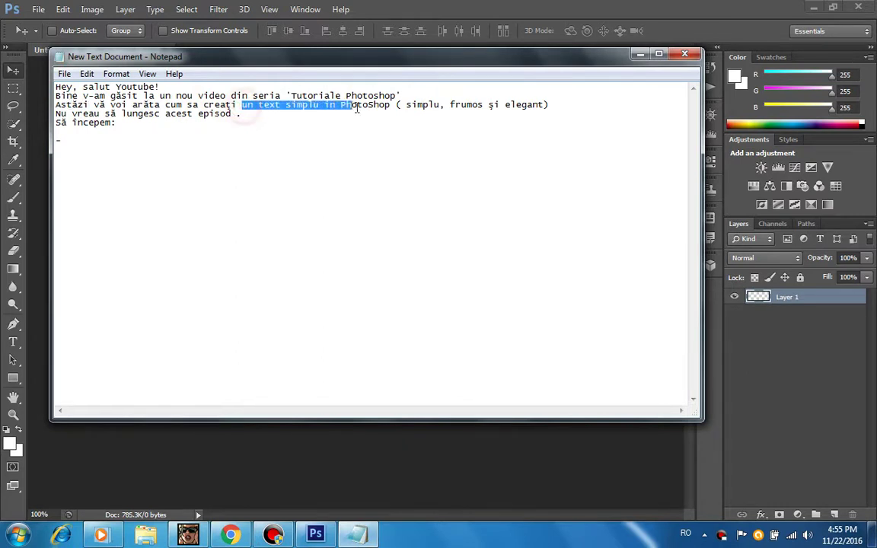
pyautogui.moveTo(242, 114)
pyautogui.mouseDown()
pyautogui.moveTo(104, 115)
pyautogui.moveTo(201, 123)
pyautogui.mouseUp()
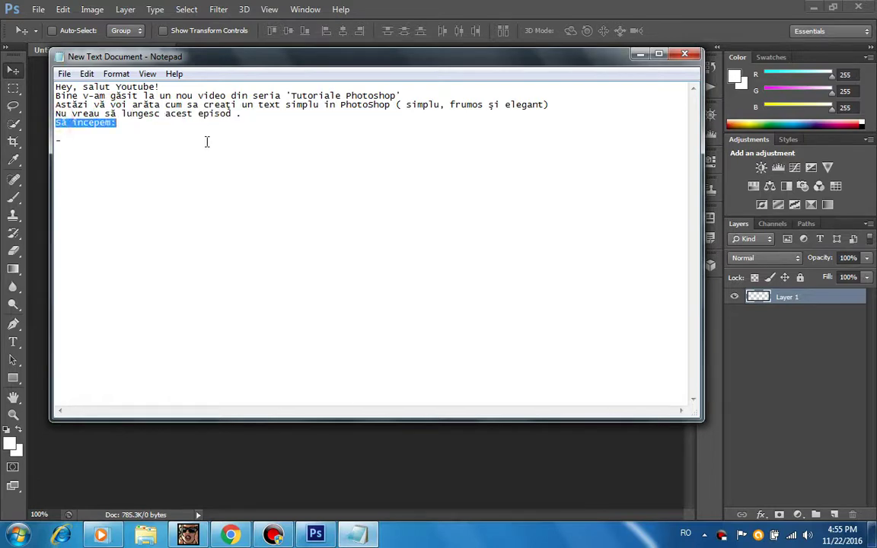
pyautogui.click(207, 141)
pyautogui.click(640, 54)
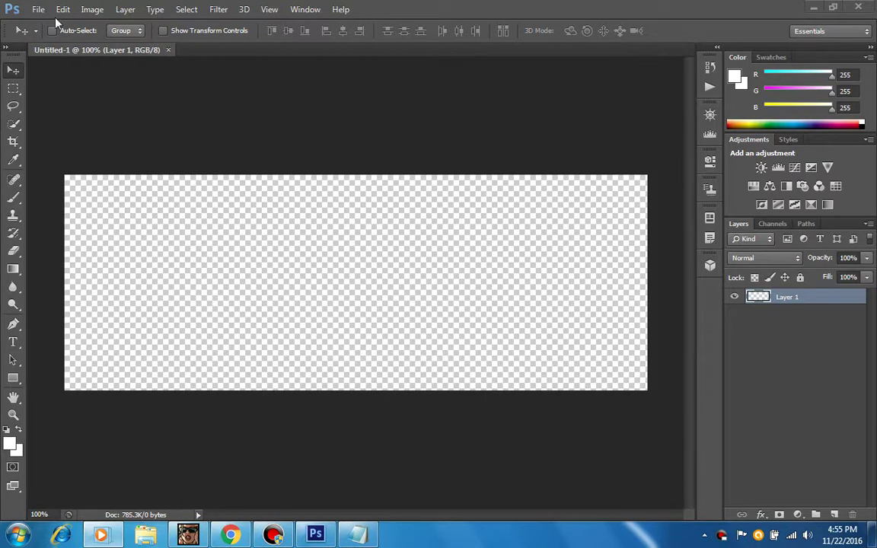
# Create a transparent 851×315 px document and close the old Untitled-1.
pyautogui.click(38, 9)
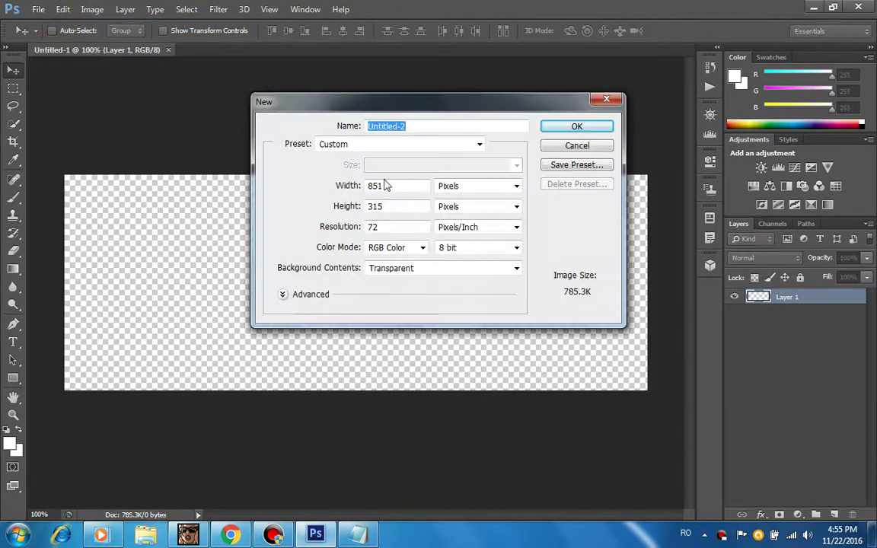
pyautogui.doubleClick(392, 185)
pyautogui.doubleClick(390, 204)
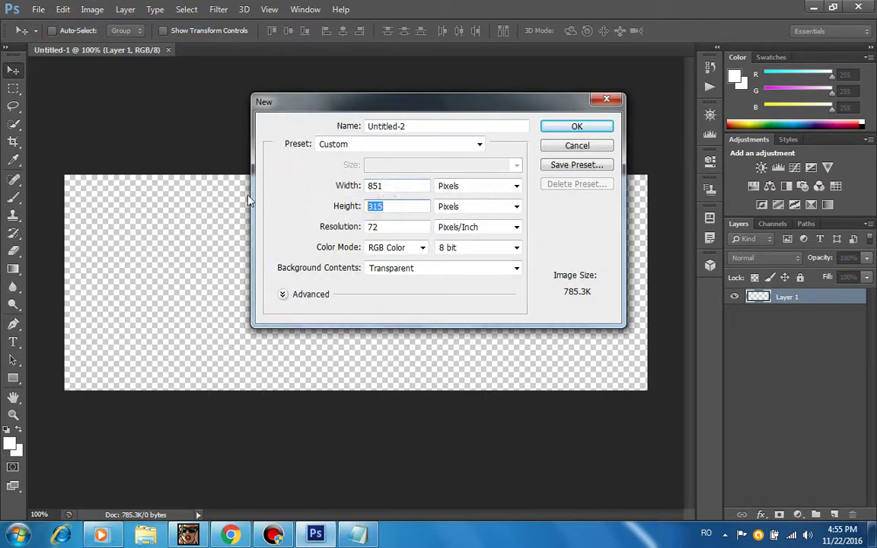
pyautogui.click(576, 127)
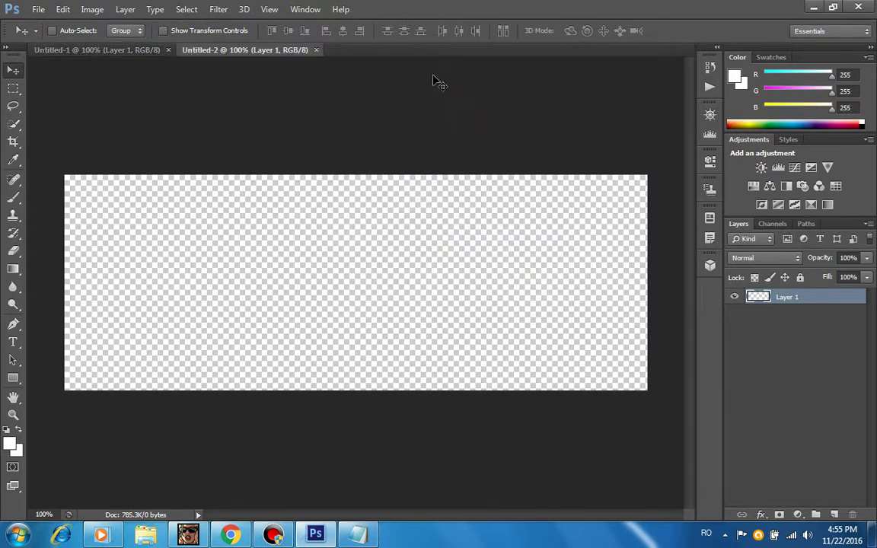
pyautogui.click(168, 49)
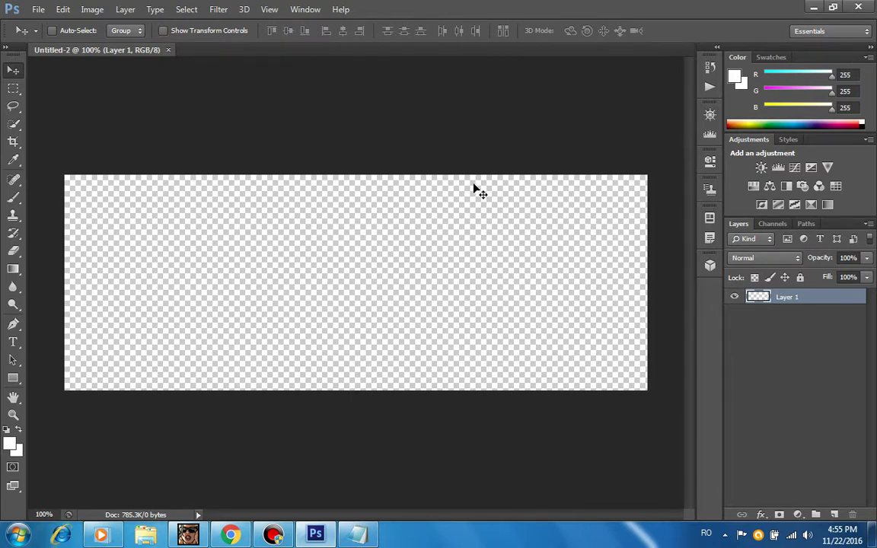
# Open 1.jpg from the Desktop, discarding its embedded colour profile.
pyautogui.click(38, 9)
pyautogui.click(41, 35)
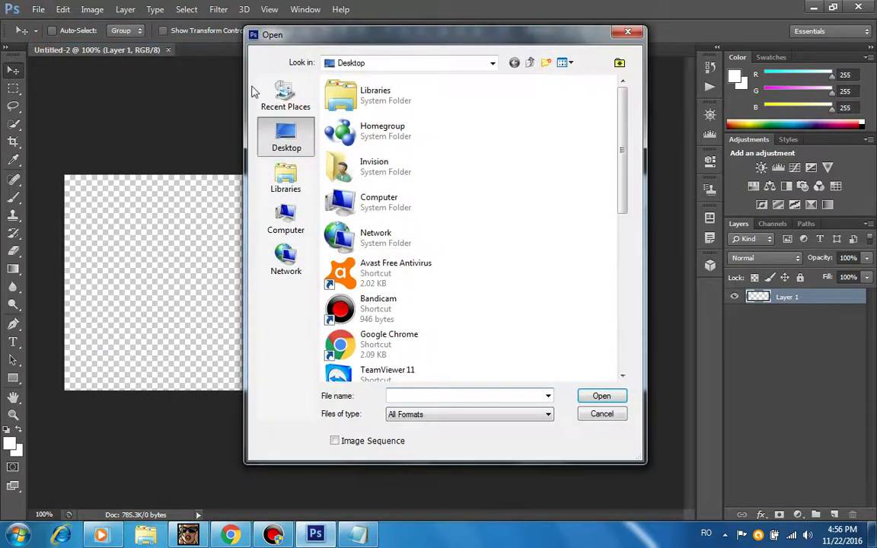
pyautogui.scroll(-5, 383, 247)
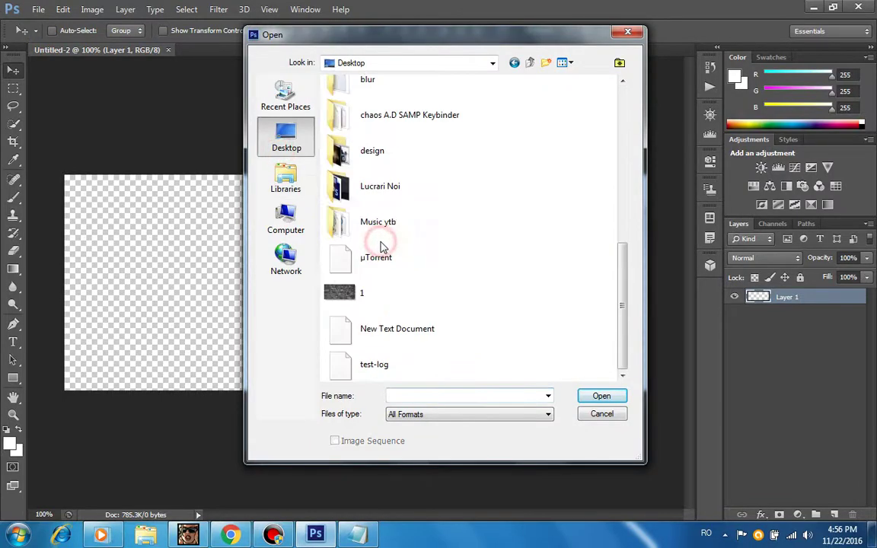
pyautogui.scroll(-5, 397, 289)
pyautogui.click(397, 291)
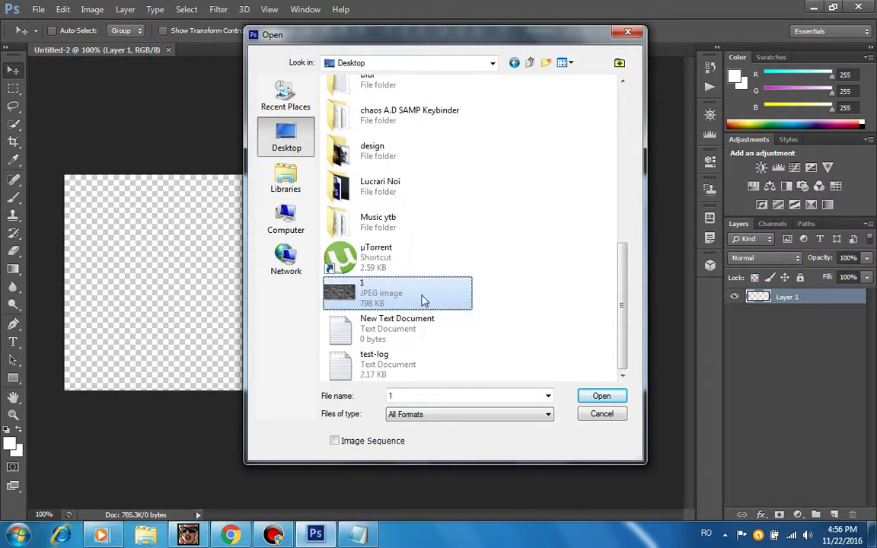
pyautogui.doubleClick(424, 301)
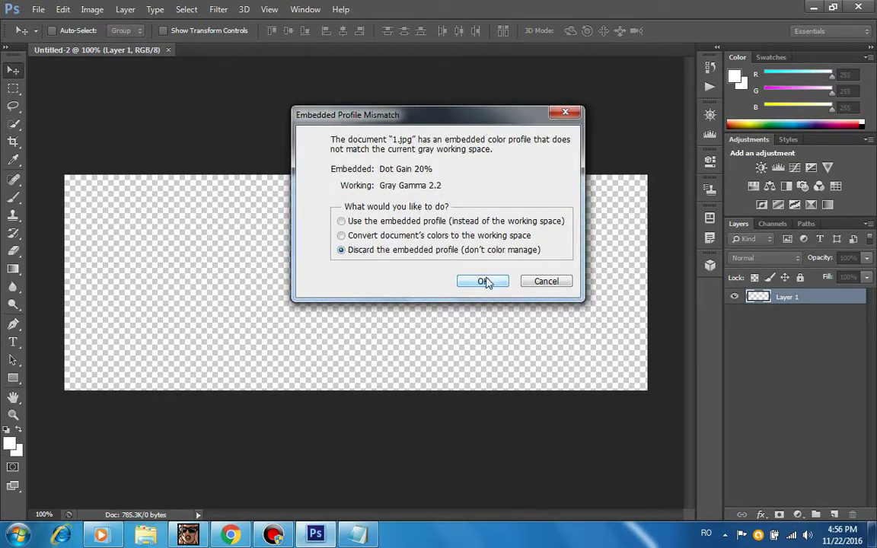
pyautogui.click(485, 281)
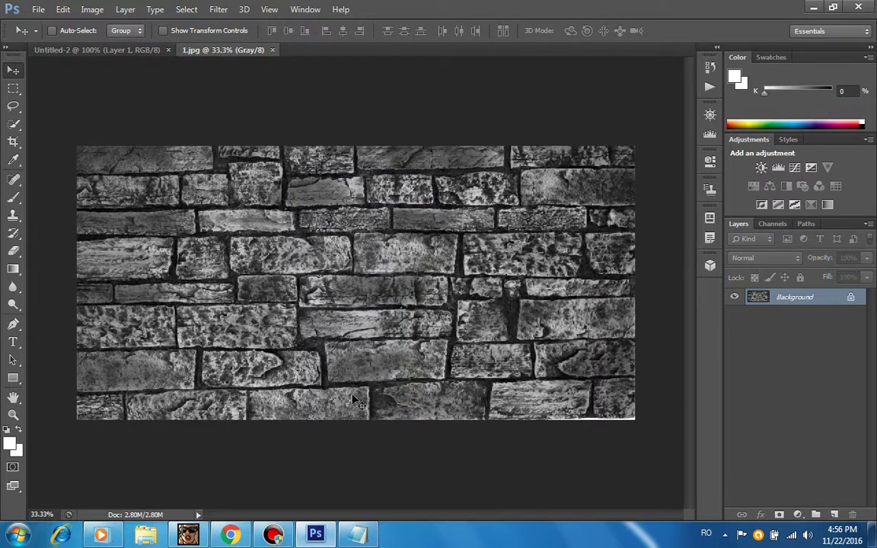
# Add the note line '- Am sa vă las textura în descriere' and return to Photoshop.
pyautogui.click(359, 535)
pyautogui.click(277, 216)
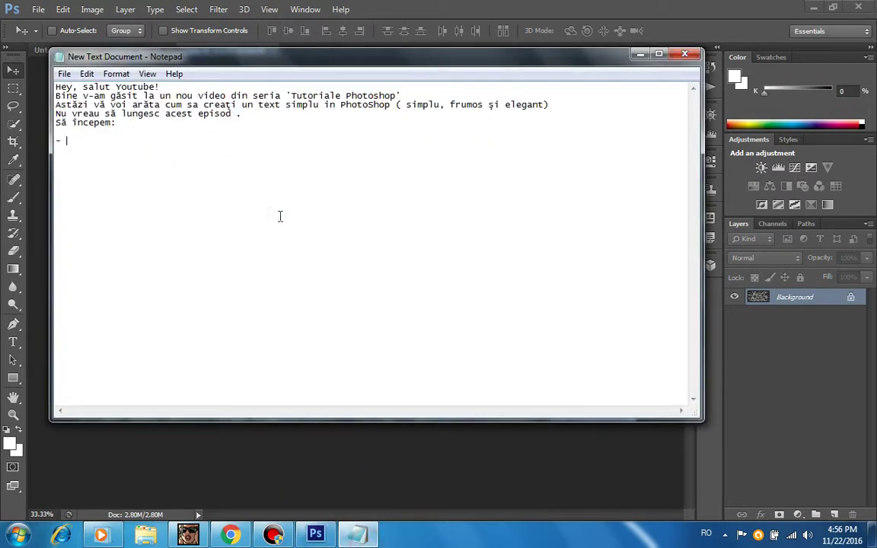
pyautogui.write('a vă')
pyautogui.press('BackSpace')
pyautogui.press('BackSpace')
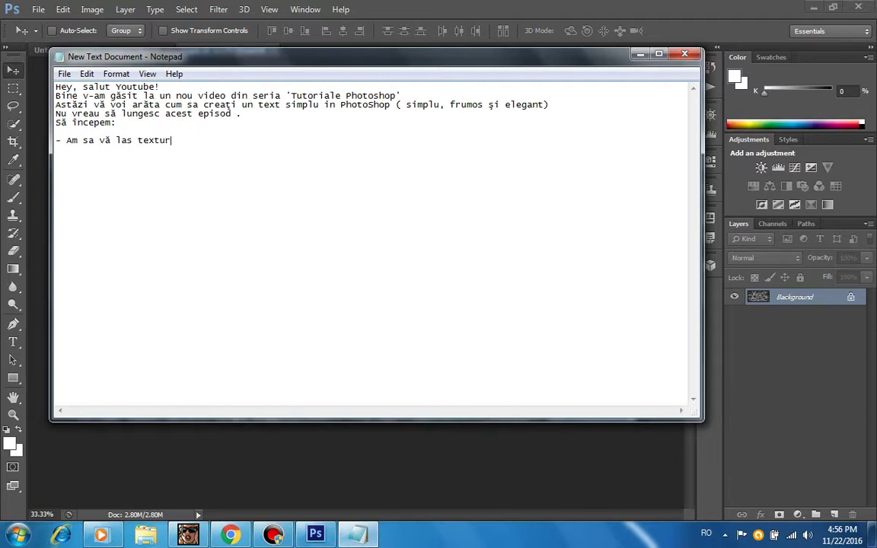
pyautogui.write('n descriere')
pyautogui.click(575, 44)
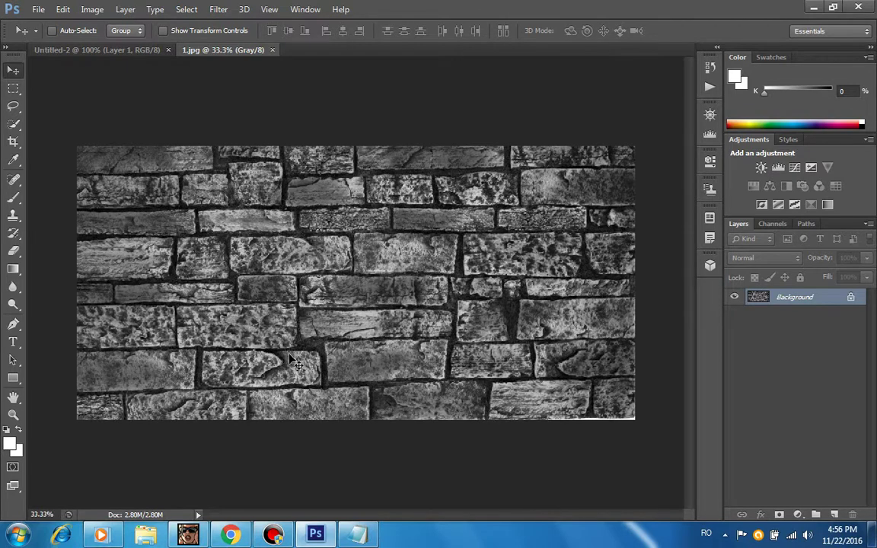
# Duplicate the Background layer of 1.jpg as 'Background copy'.
pyautogui.click(13, 88)
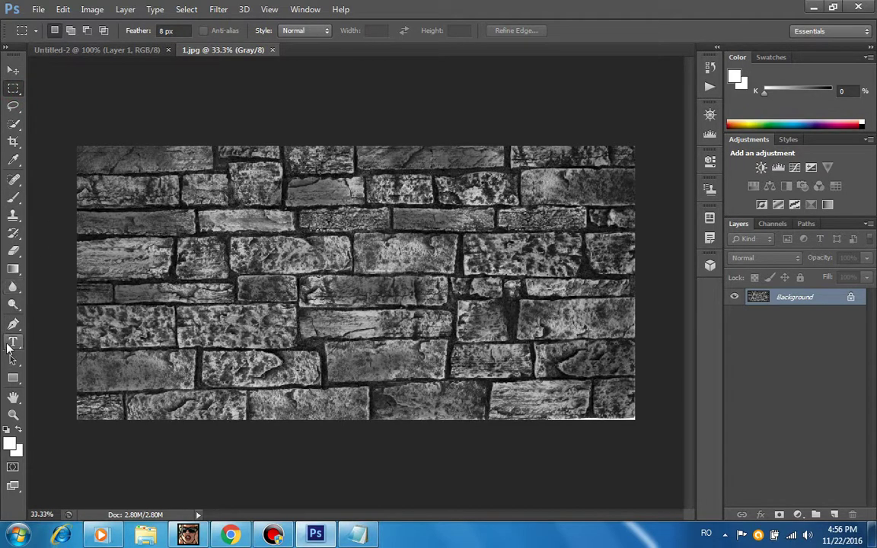
pyautogui.rightClick(828, 304)
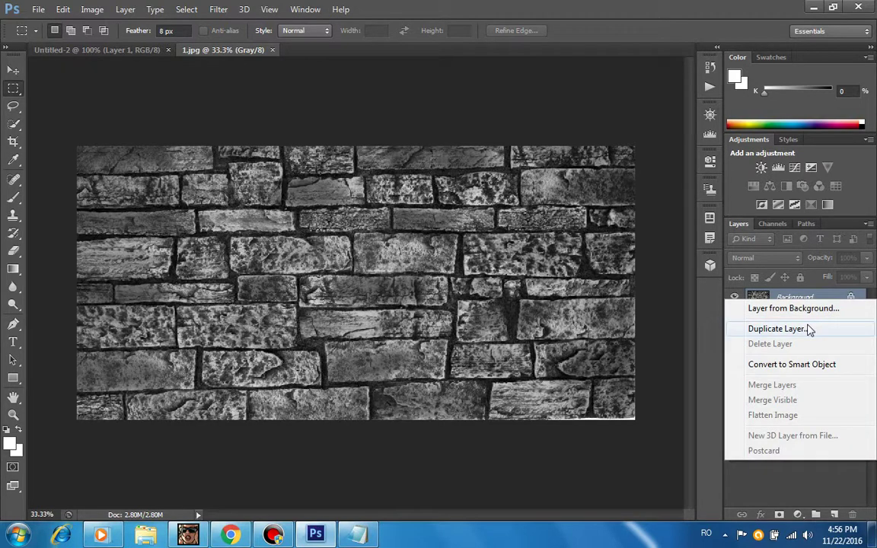
pyautogui.click(809, 329)
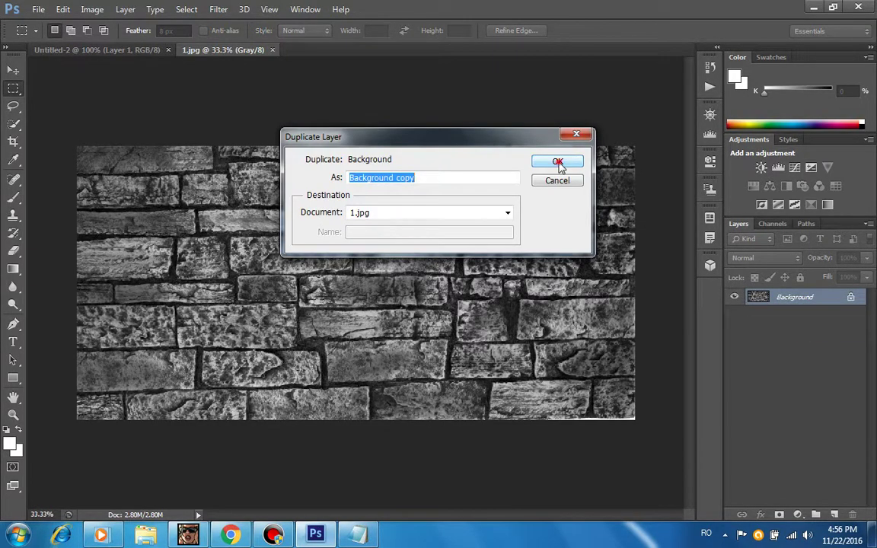
pyautogui.click(558, 162)
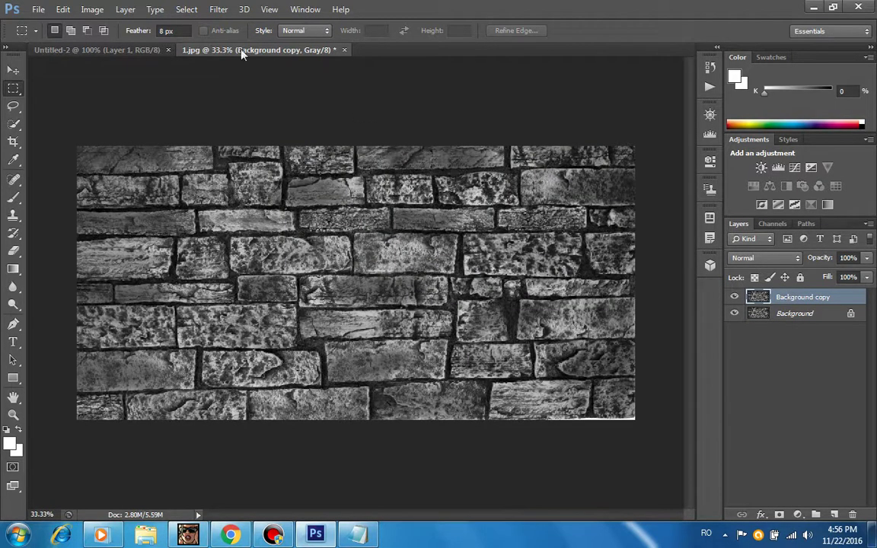
# Drag the stone texture layer into the Untitled-2 banner with the Move tool.
pyautogui.click(13, 69)
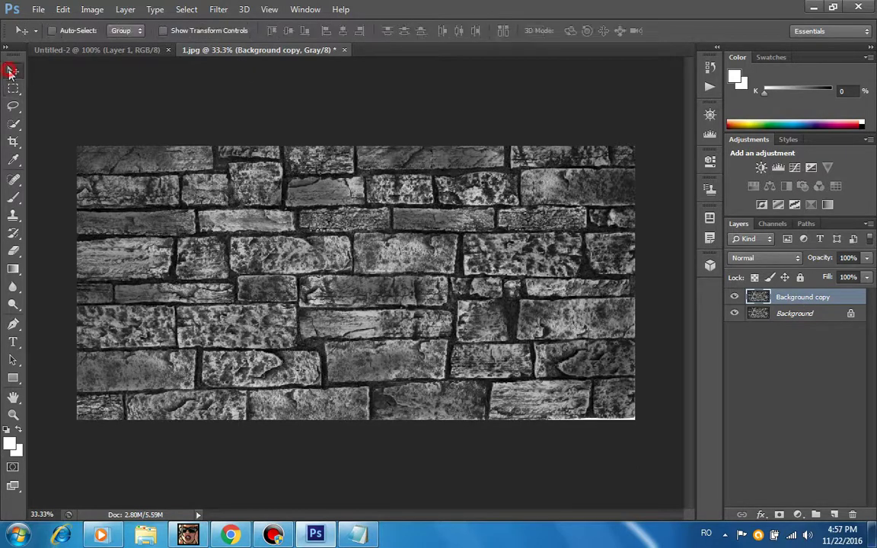
pyautogui.click(161, 32)
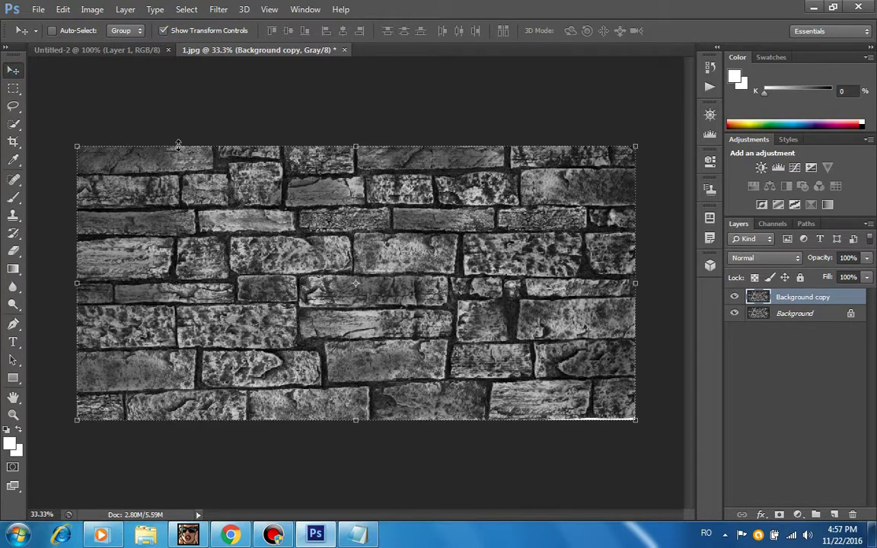
pyautogui.moveTo(255, 201); pyautogui.dragTo(180, 189)
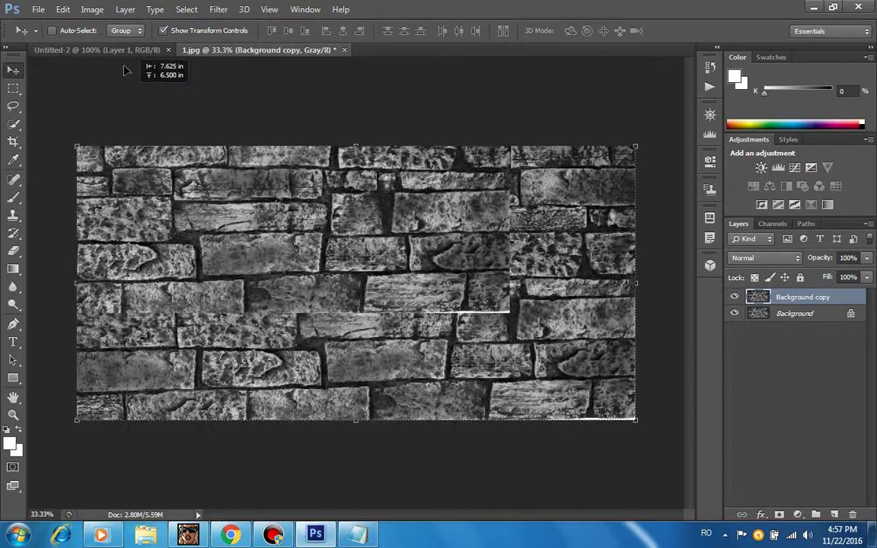
pyautogui.moveTo(180, 188)
pyautogui.mouseDown()
pyautogui.moveTo(130, 54)
pyautogui.moveTo(283, 250)
pyautogui.moveTo(316, 263)
pyautogui.moveTo(288, 156)
pyautogui.mouseUp()
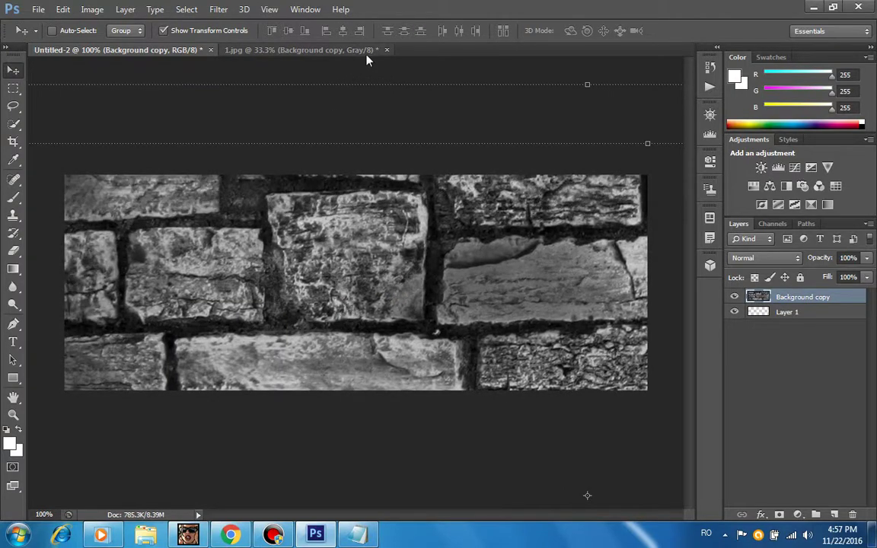
# Close 1.jpg without saving and reposition the texture on the banner for transforming.
pyautogui.click(386, 50)
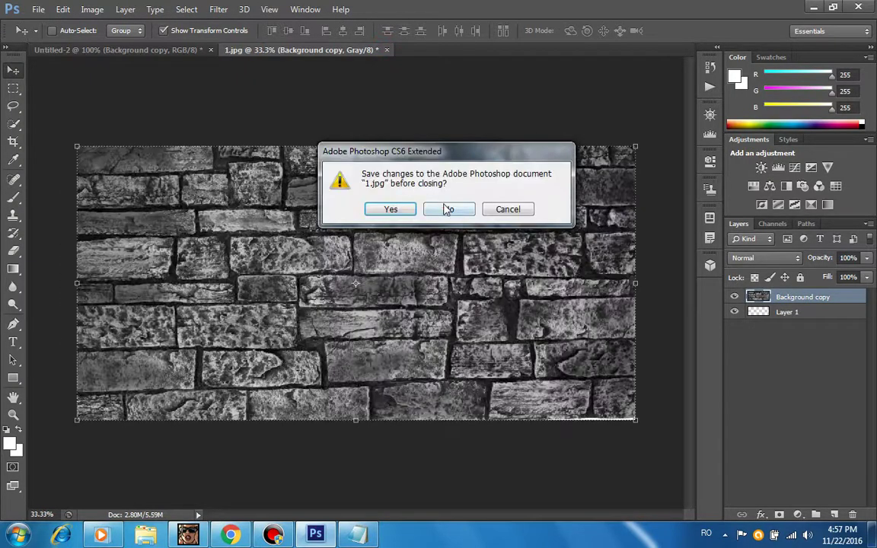
pyautogui.click(447, 208)
pyautogui.moveTo(303, 249)
pyautogui.mouseDown()
pyautogui.moveTo(501, 229)
pyautogui.moveTo(245, 211)
pyautogui.mouseUp()
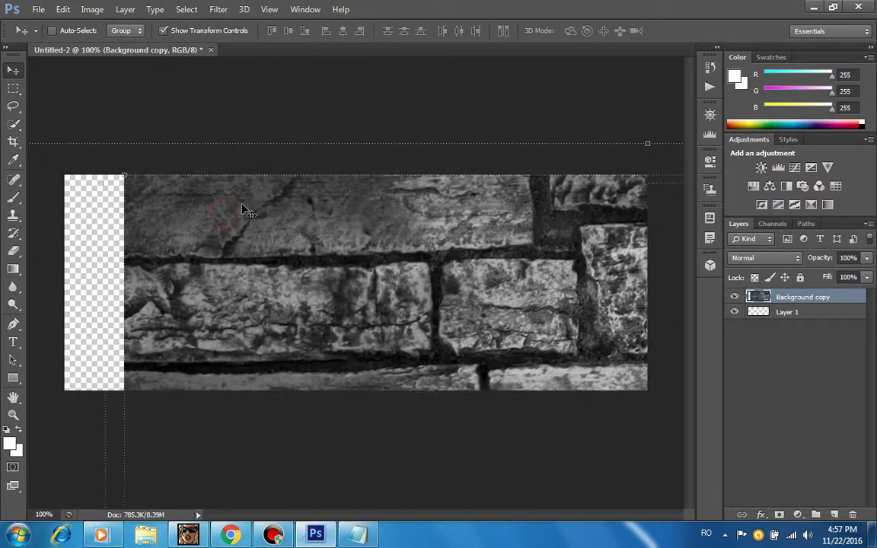
pyautogui.hotkey('ctrl', 't')
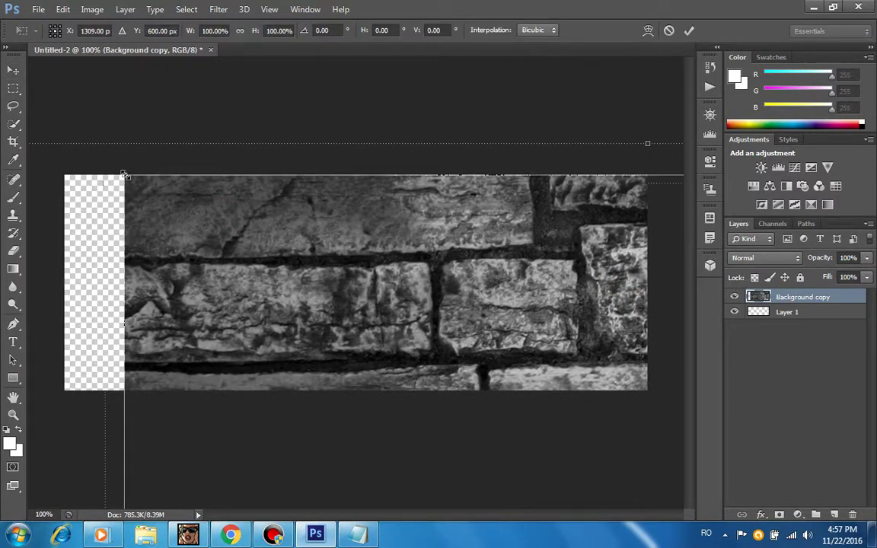
# Start a new note line '- Apăsam Ctrl+T ca să red…' about resizing the texture.
pyautogui.click(352, 535)
pyautogui.click(236, 209)
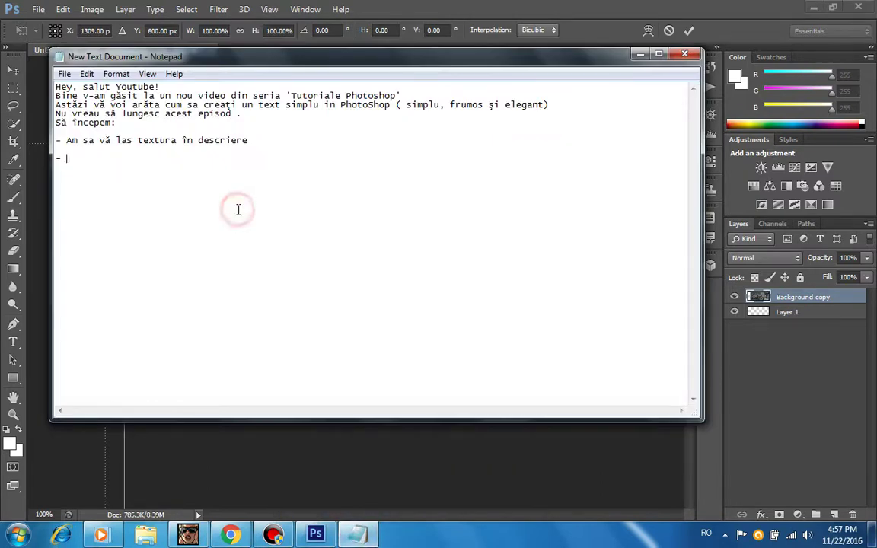
pyautogui.write('Apăs')
pyautogui.write('am Ctrl+T')
pyautogui.write(' ca să red')
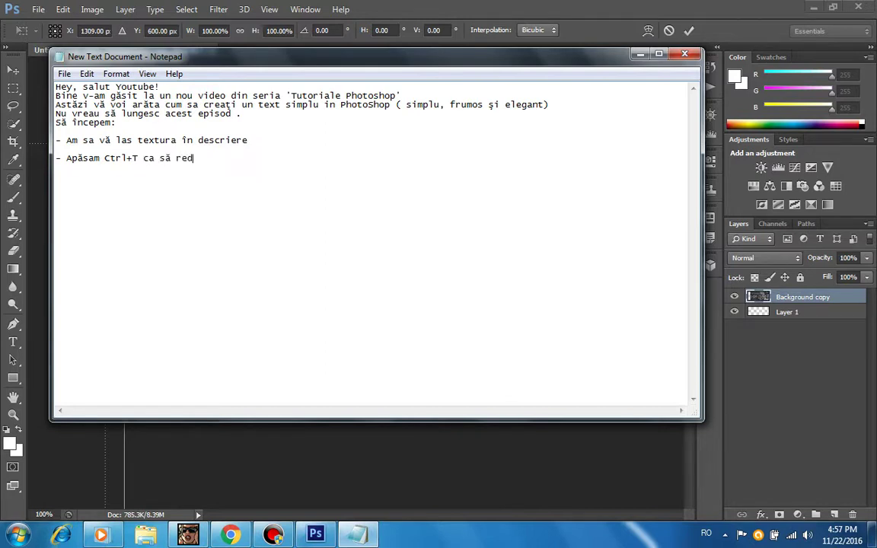
pyautogui.write('imensionăm')
# Scale and move the stone texture to 35.84% × 33.67% so it fills the banner, and commit.
pyautogui.click(635, 56)
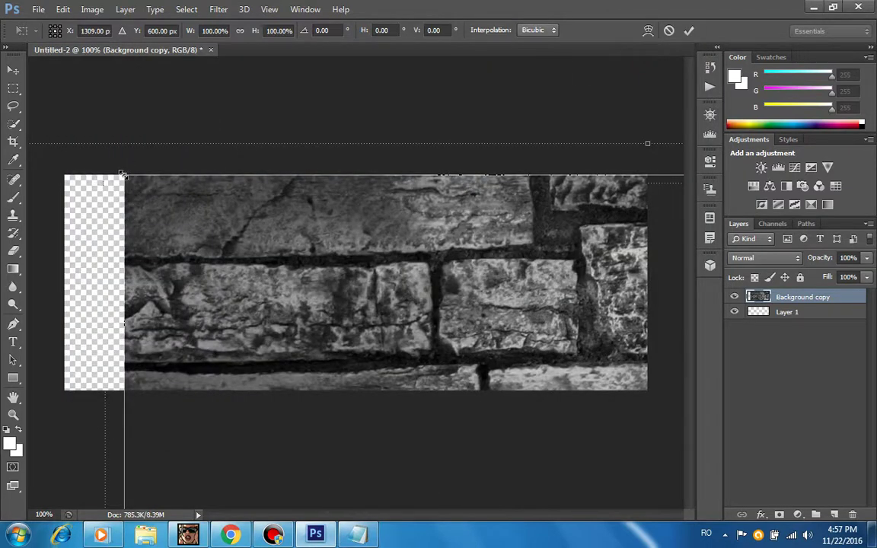
pyautogui.moveTo(123, 174); pyautogui.dragTo(450, 335)
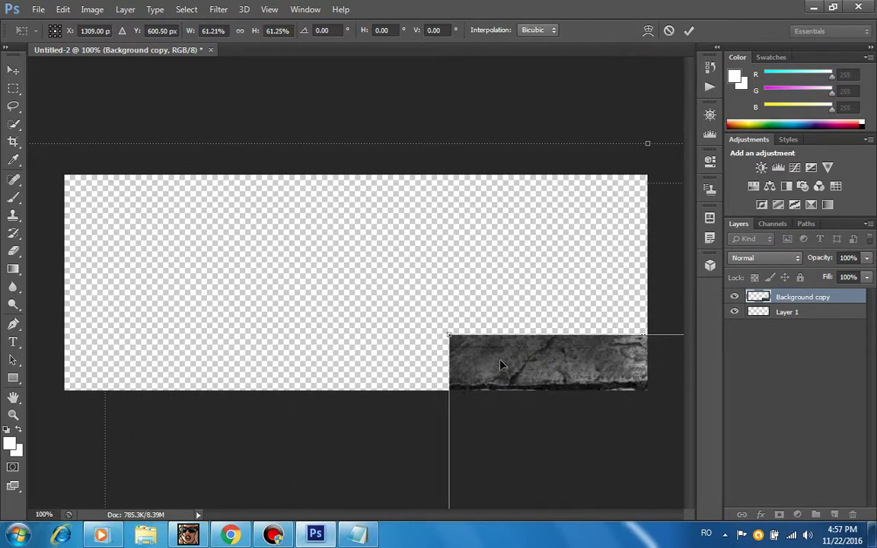
pyautogui.moveTo(500, 365)
pyautogui.mouseDown()
pyautogui.moveTo(113, 150)
pyautogui.moveTo(298, 263)
pyautogui.mouseUp()
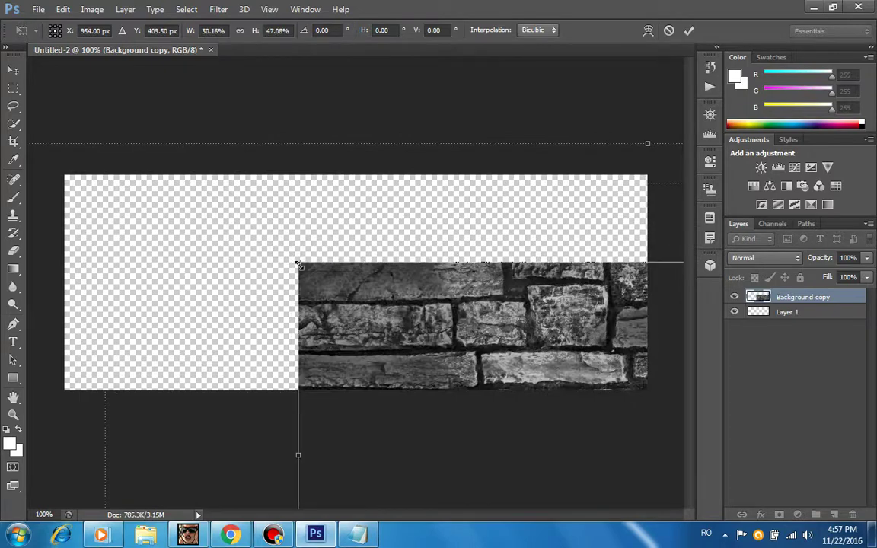
pyautogui.moveTo(457, 316); pyautogui.dragTo(211, 186)
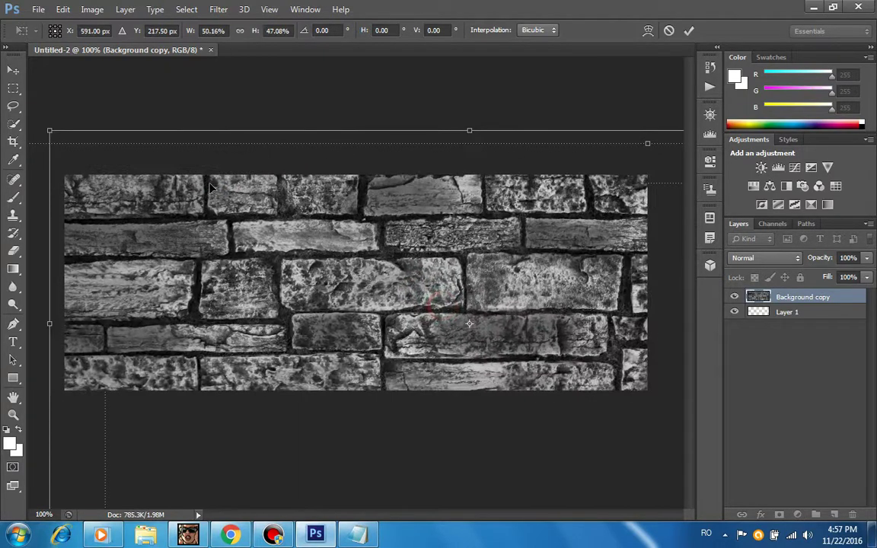
pyautogui.moveTo(48, 130)
pyautogui.mouseDown()
pyautogui.moveTo(238, 246)
pyautogui.moveTo(216, 239)
pyautogui.mouseUp()
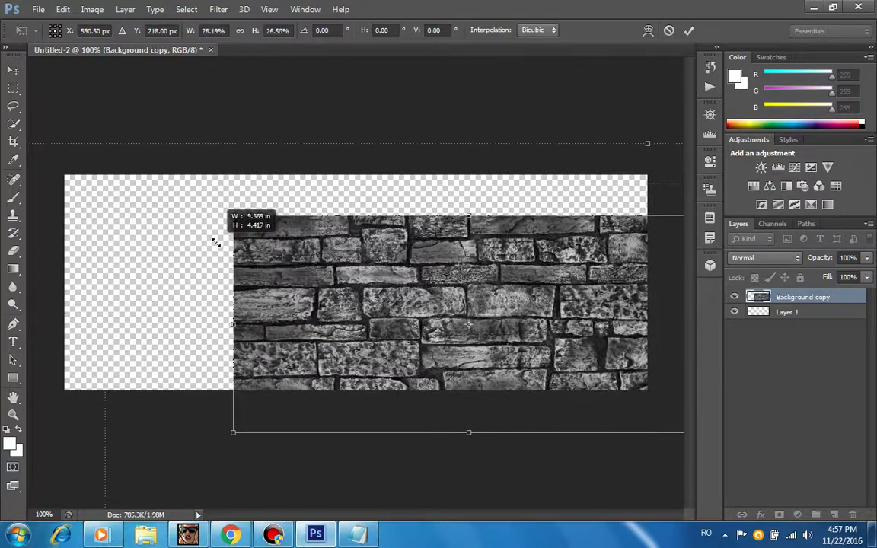
pyautogui.moveTo(378, 269); pyautogui.dragTo(188, 242)
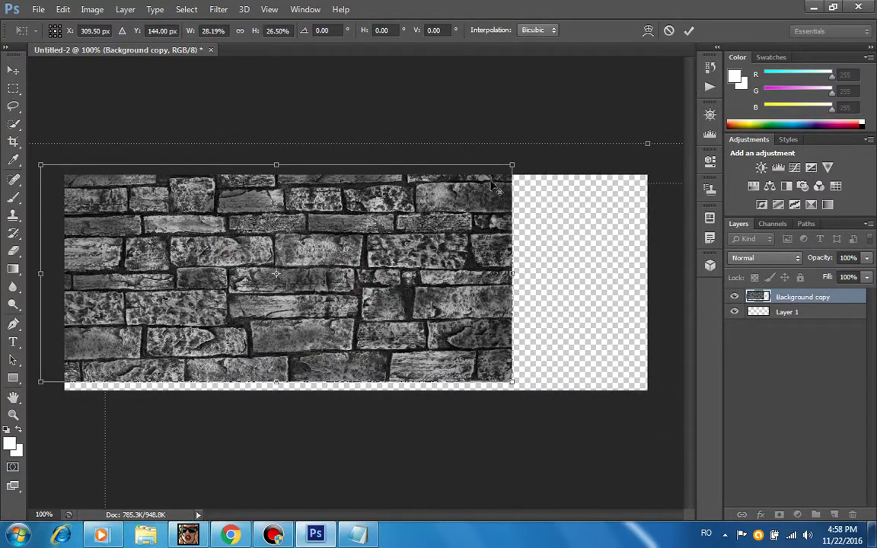
pyautogui.moveTo(511, 165); pyautogui.dragTo(674, 121)
pyautogui.moveTo(555, 194)
pyautogui.mouseDown()
pyautogui.moveTo(522, 207)
pyautogui.moveTo(514, 220)
pyautogui.moveTo(525, 234)
pyautogui.moveTo(526, 222)
pyautogui.mouseUp()
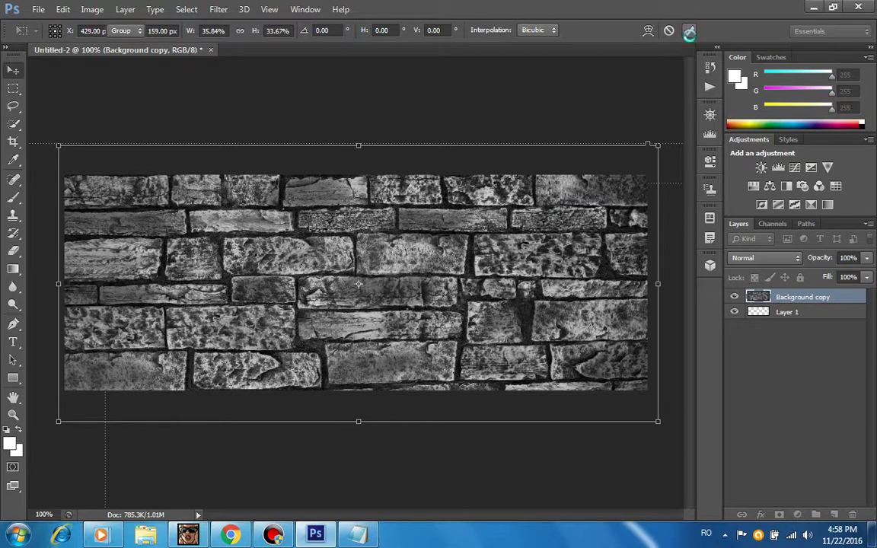
pyautogui.click(690, 31)
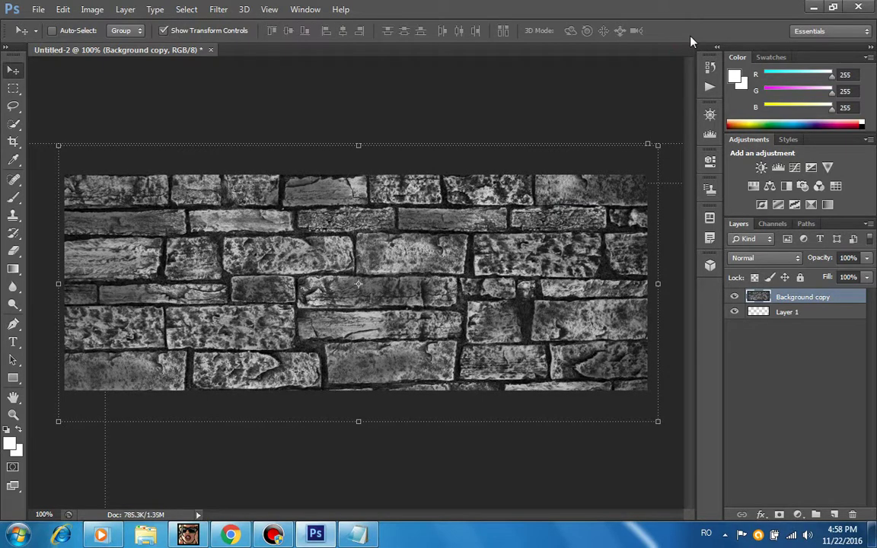
# Add an INVISION text layer on the stone wall in the Capture it font.
pyautogui.click(14, 345)
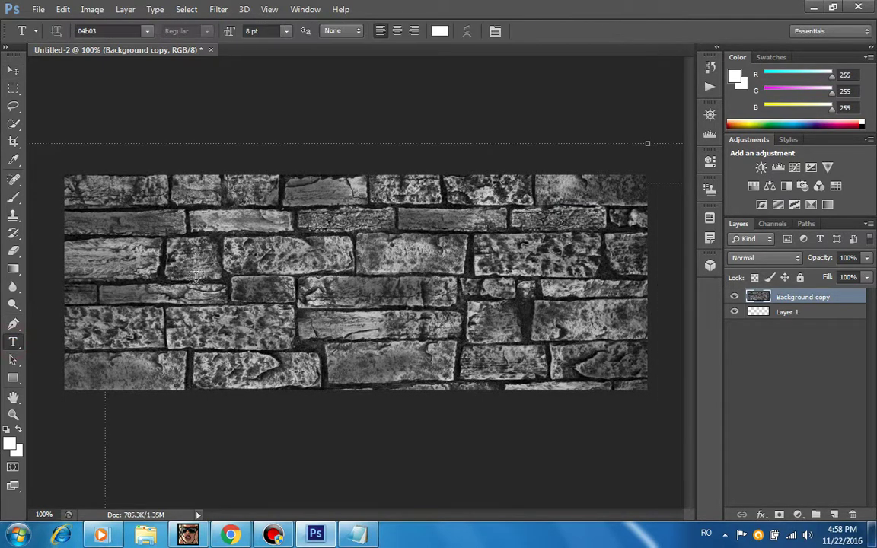
pyautogui.click(175, 237)
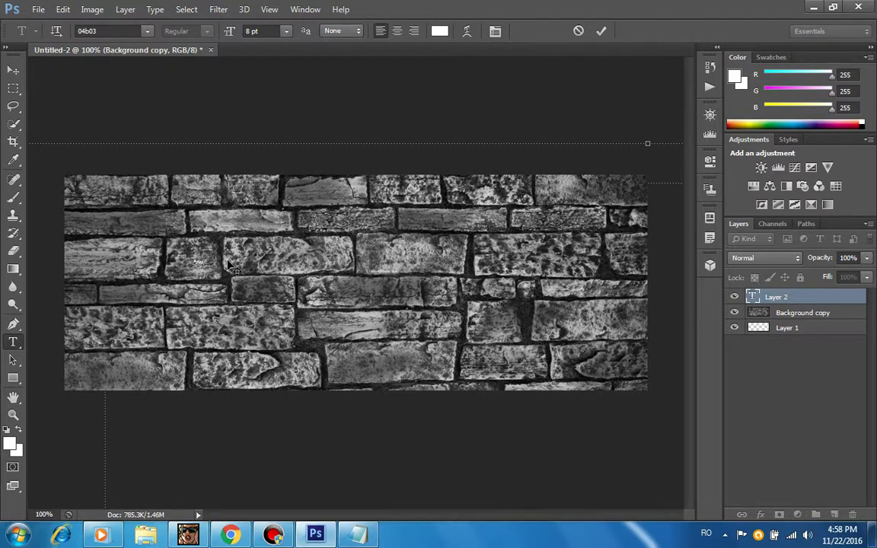
pyautogui.hotkey('ctrl', 'a')
pyautogui.click(106, 31)
pyautogui.write('cap')
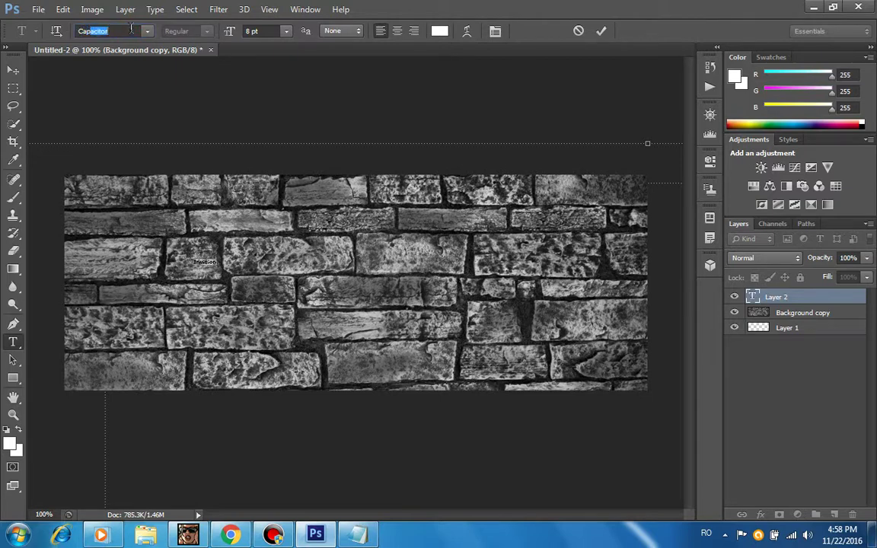
pyautogui.write('ure')
pyautogui.press('Return')
# Set the text to Sharp anti-aliasing at 165 pt and nudge it into place.
pyautogui.click(330, 38)
pyautogui.click(331, 55)
pyautogui.moveTo(232, 34); pyautogui.dragTo(313, 36)
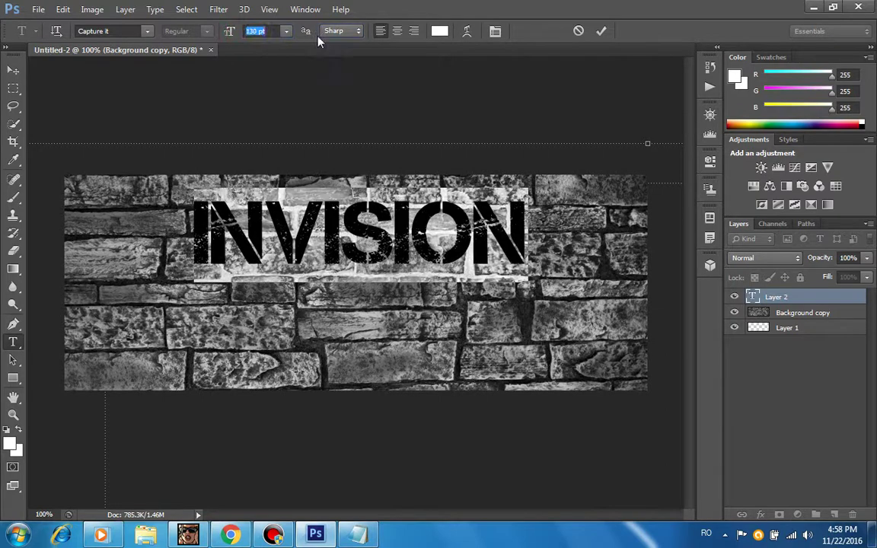
pyautogui.click(338, 192)
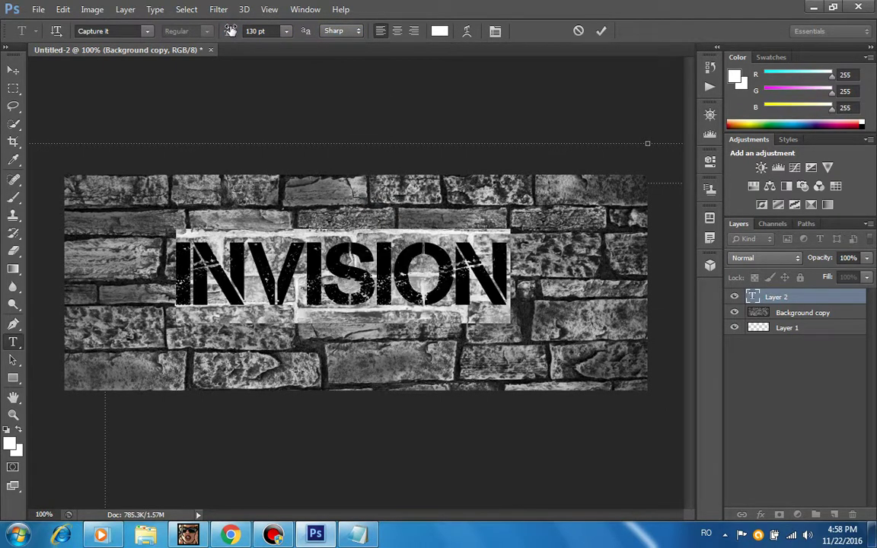
pyautogui.moveTo(231, 31); pyautogui.dragTo(257, 31)
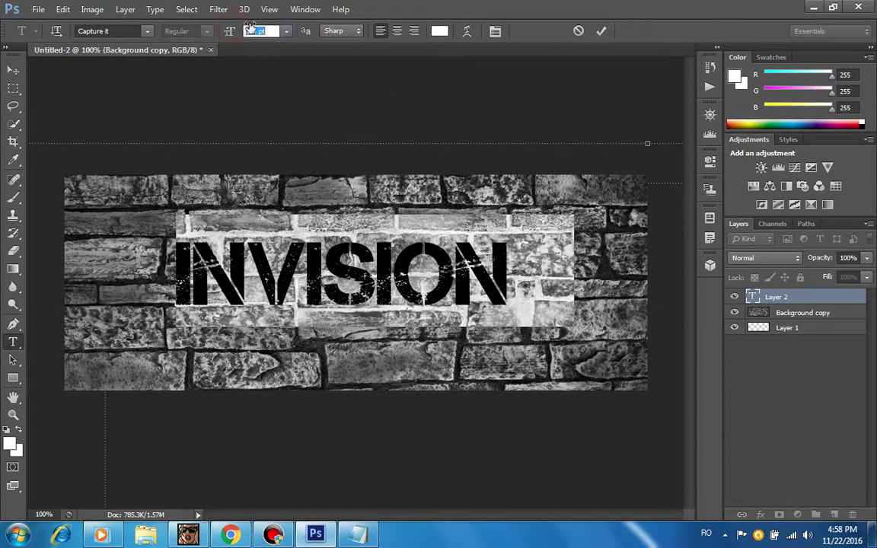
pyautogui.click(420, 254)
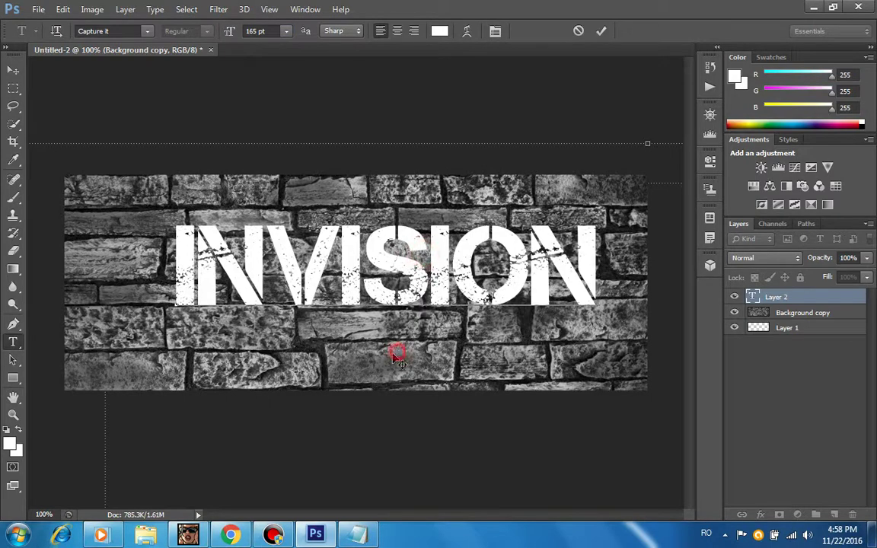
pyautogui.moveTo(398, 355); pyautogui.dragTo(354, 358)
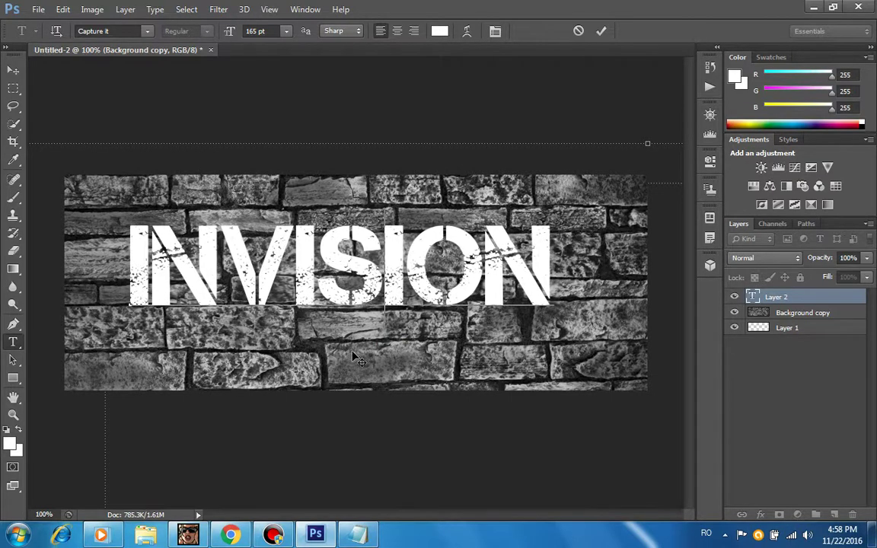
pyautogui.press('Down')
pyautogui.press('Down')
pyautogui.press('Down')
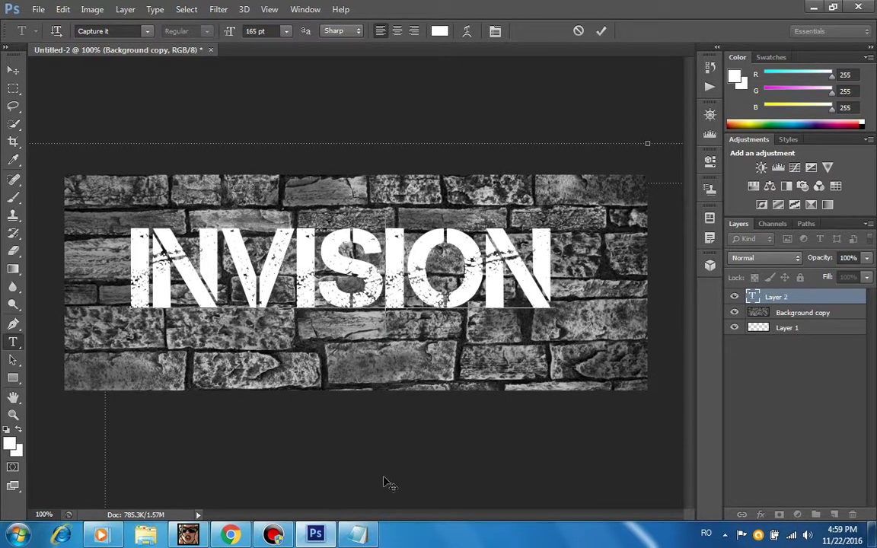
# Add the note line '- ca să redimensionați corect folosiți Ctrl+Shift' and minimize Notepad.
pyautogui.click(357, 535)
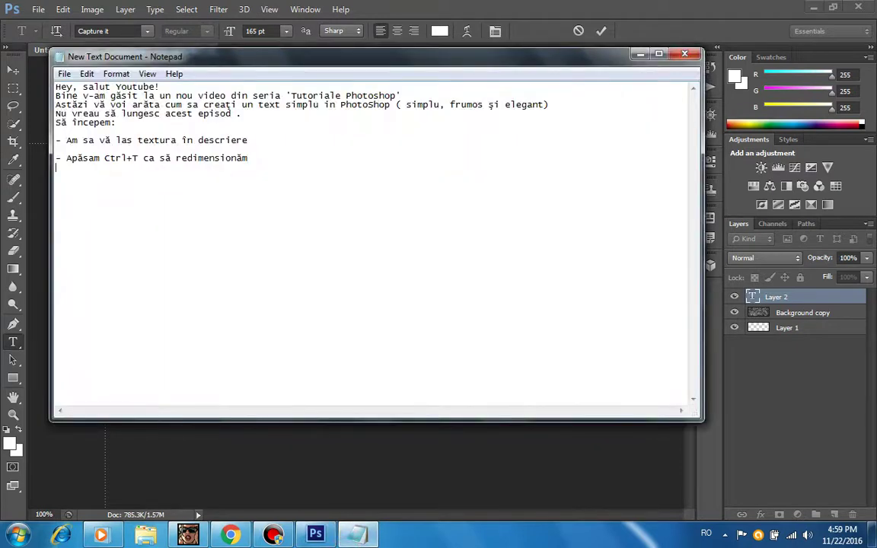
pyautogui.write('-ca să red')
pyautogui.write('im')
pyautogui.write('ensiona')
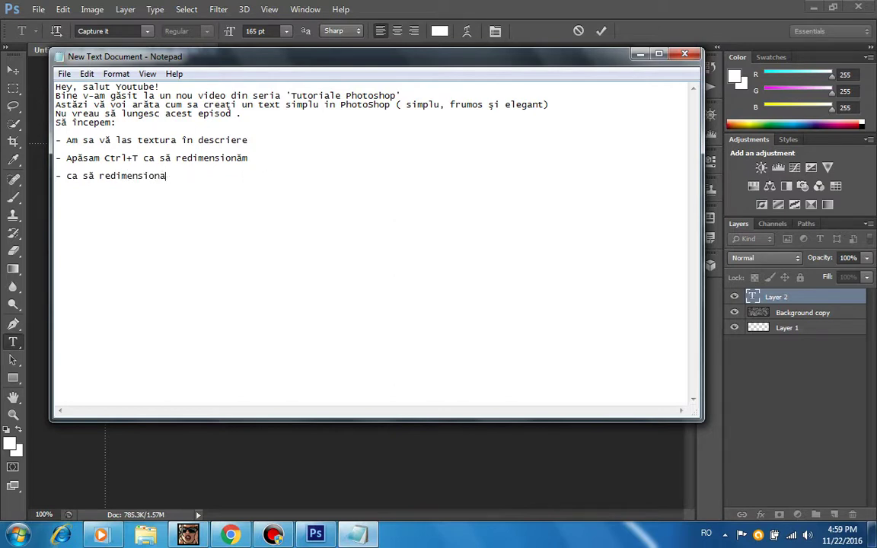
pyautogui.write('ţi corect folosi')
pyautogui.write('ţ')
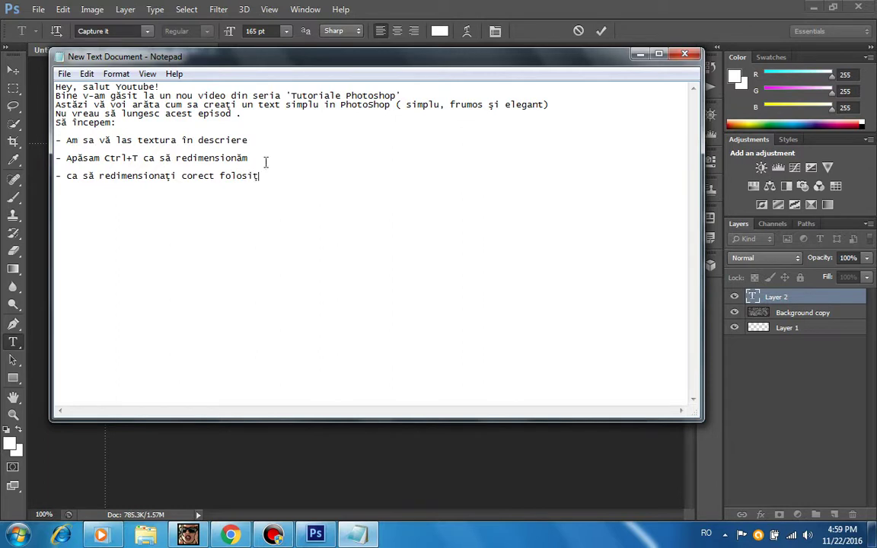
pyautogui.write('i Ctrl+Shif')
pyautogui.write('t')
pyautogui.press('Return')
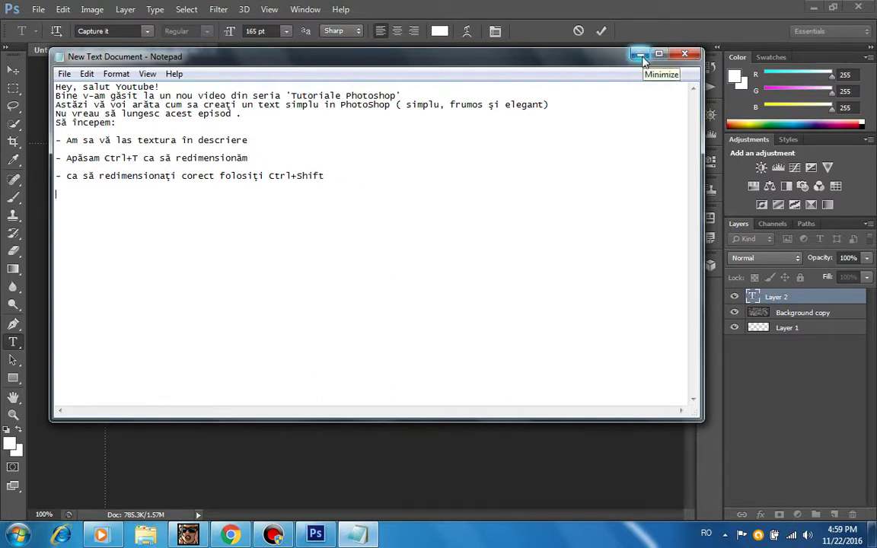
pyautogui.write('-')
pyautogui.click(639, 54)
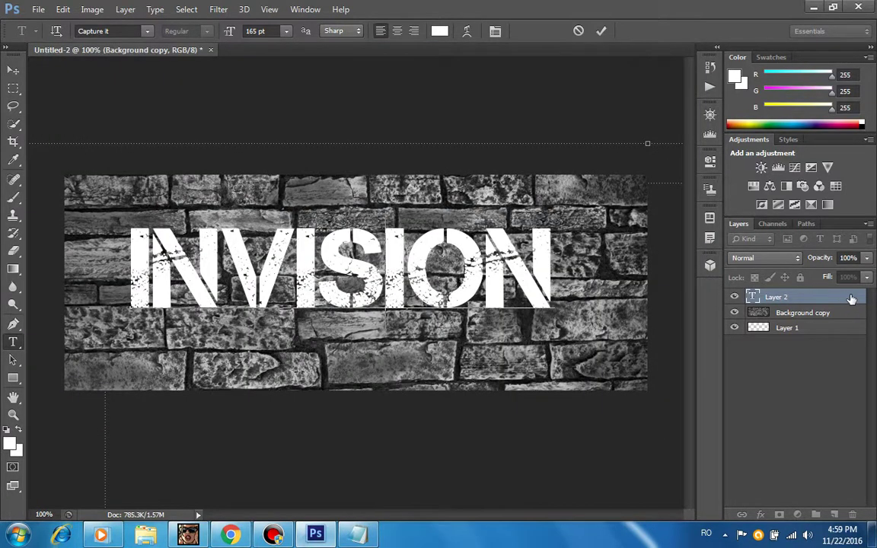
# Commit the INVISION text and enable Drop Shadow in the layer's Blending Options.
pyautogui.click(853, 299)
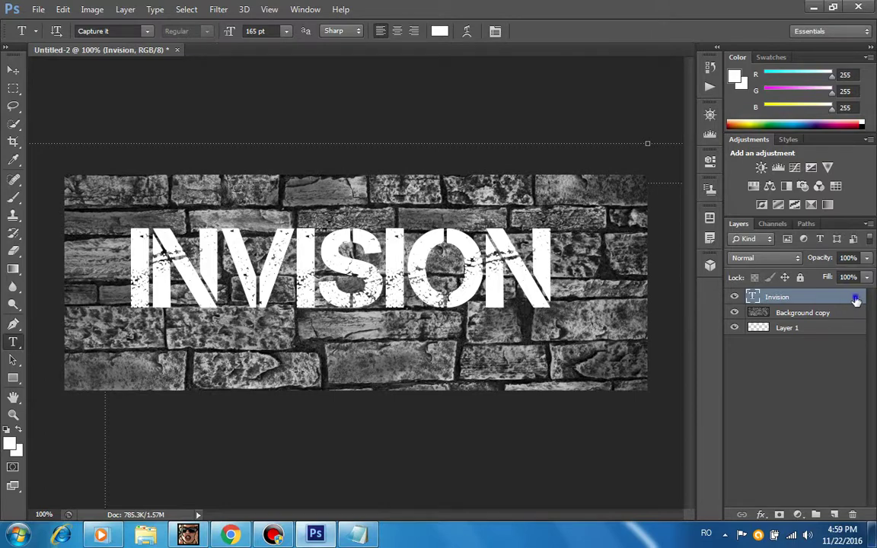
pyautogui.rightClick(856, 301)
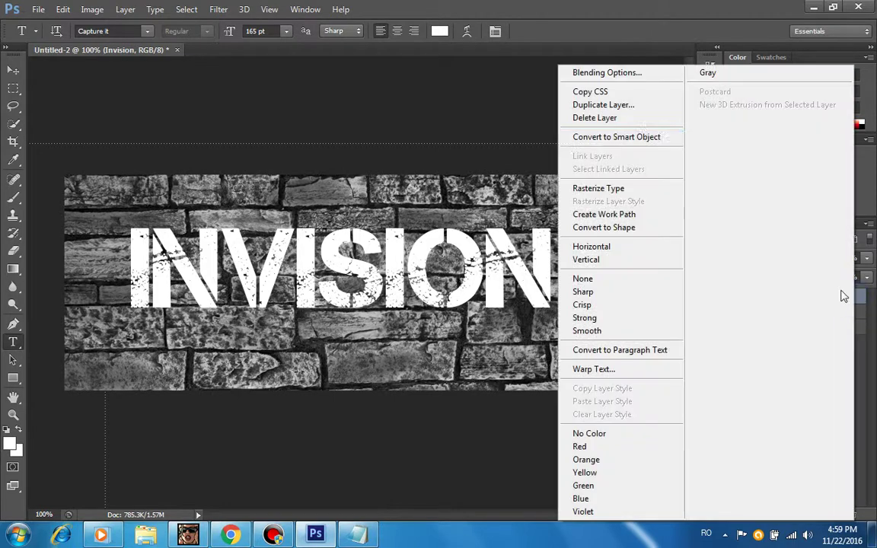
pyautogui.click(618, 76)
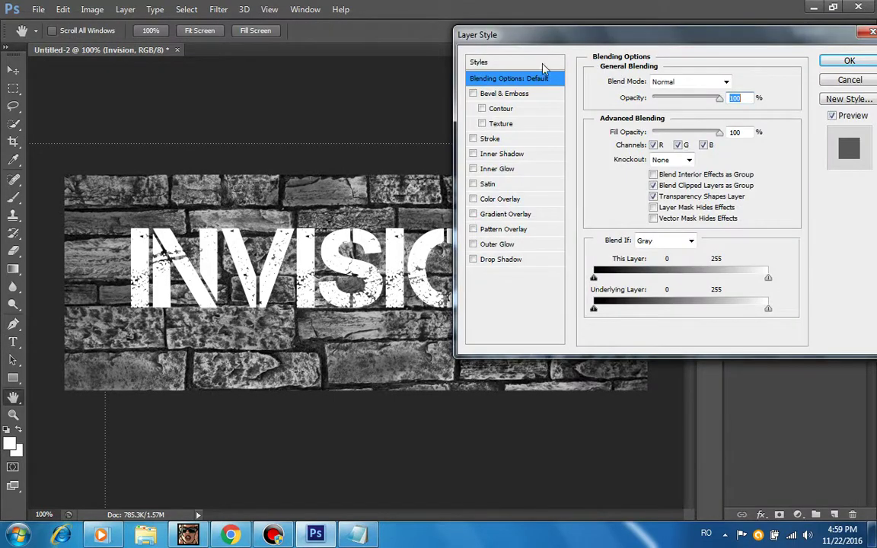
pyautogui.click(500, 261)
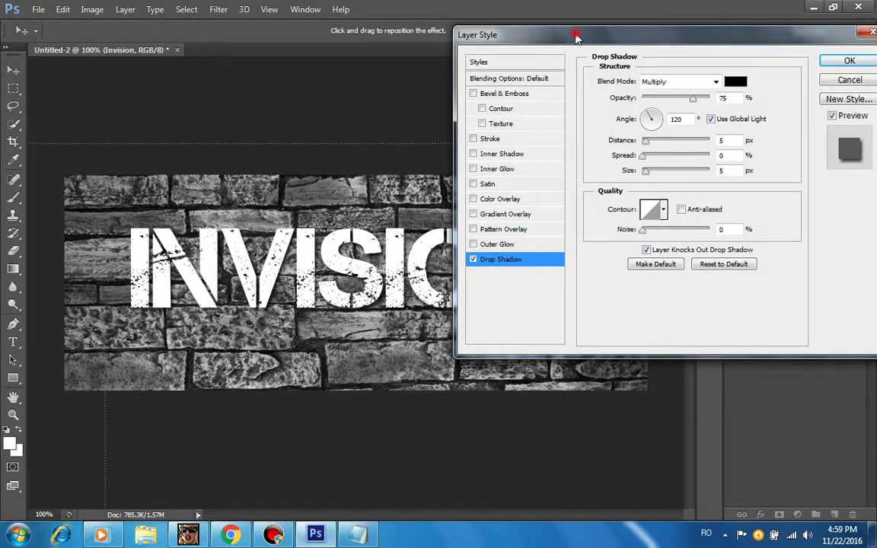
pyautogui.moveTo(520, 35)
pyautogui.mouseDown()
pyautogui.moveTo(412, 67)
pyautogui.moveTo(492, 29)
pyautogui.moveTo(516, 29)
pyautogui.mouseUp()
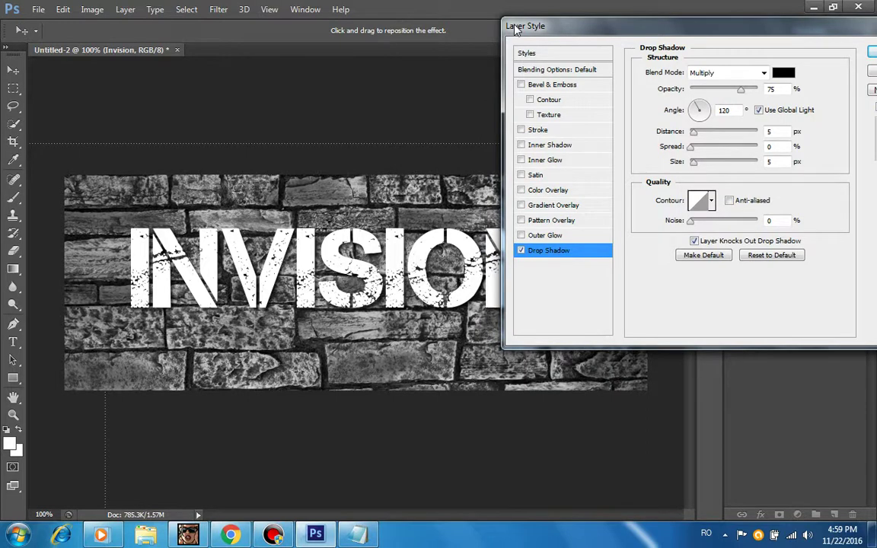
# Set the drop shadow to 64% spread, 9 px size and 12 px distance.
pyautogui.click(771, 89)
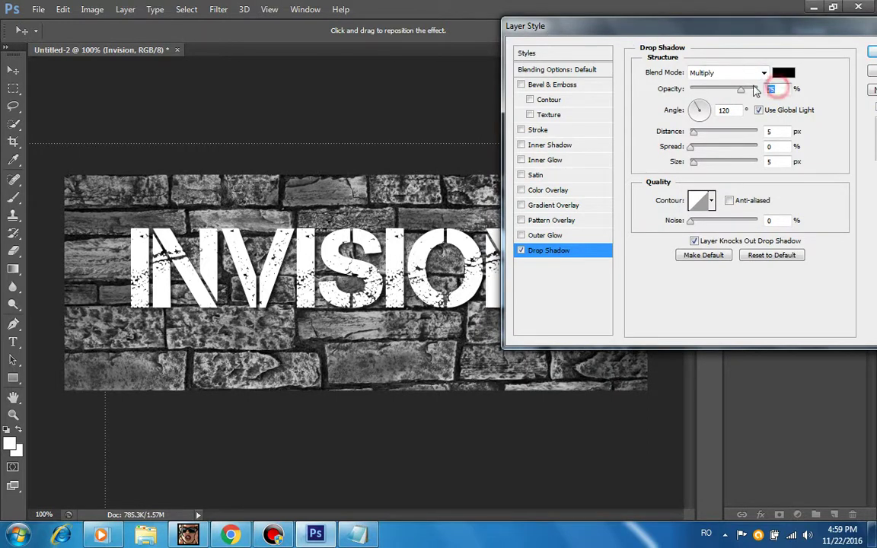
pyautogui.click(775, 132)
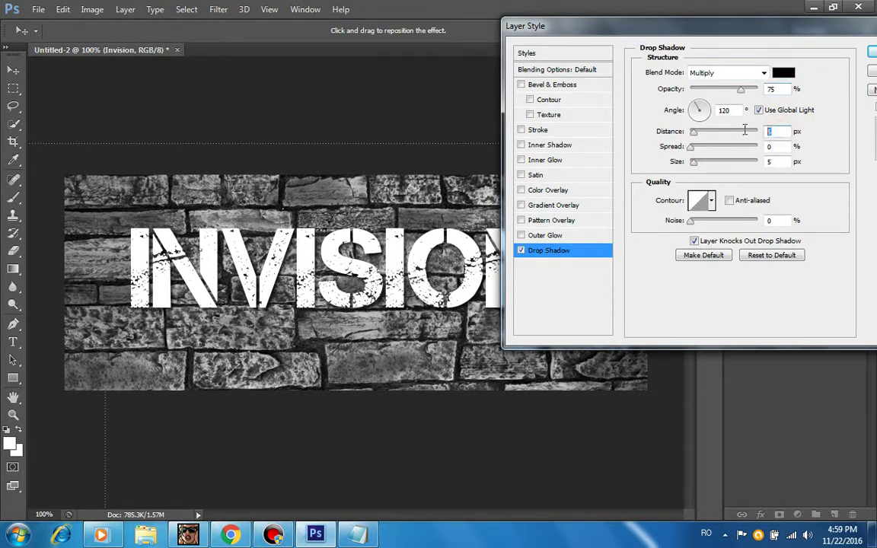
pyautogui.write('5')
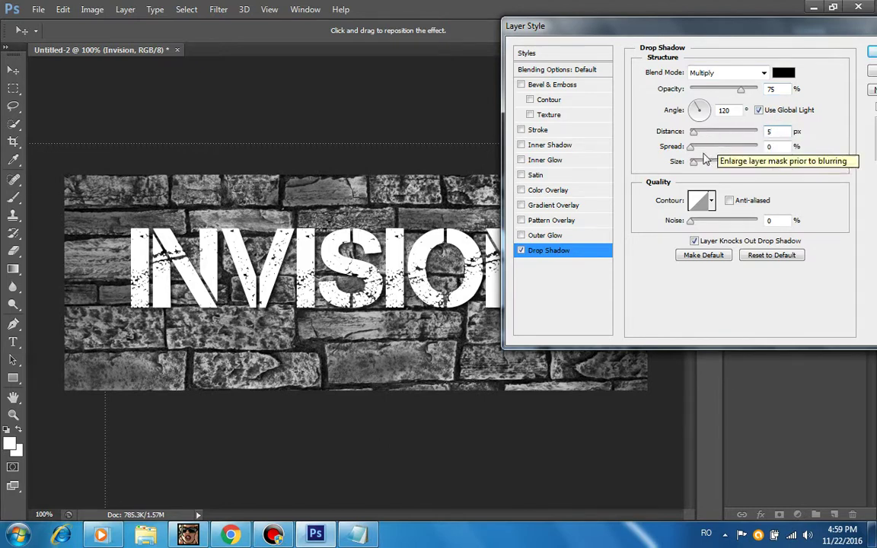
pyautogui.click(694, 147)
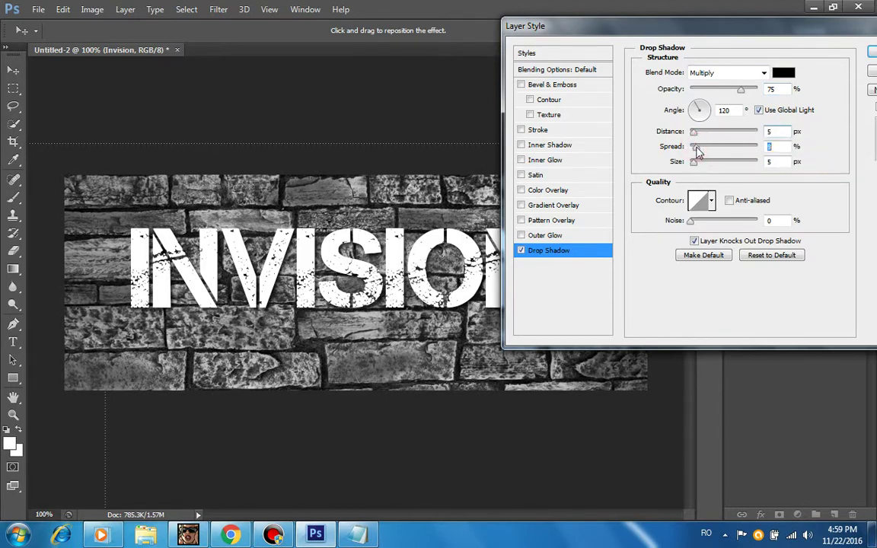
pyautogui.moveTo(699, 150); pyautogui.dragTo(733, 150)
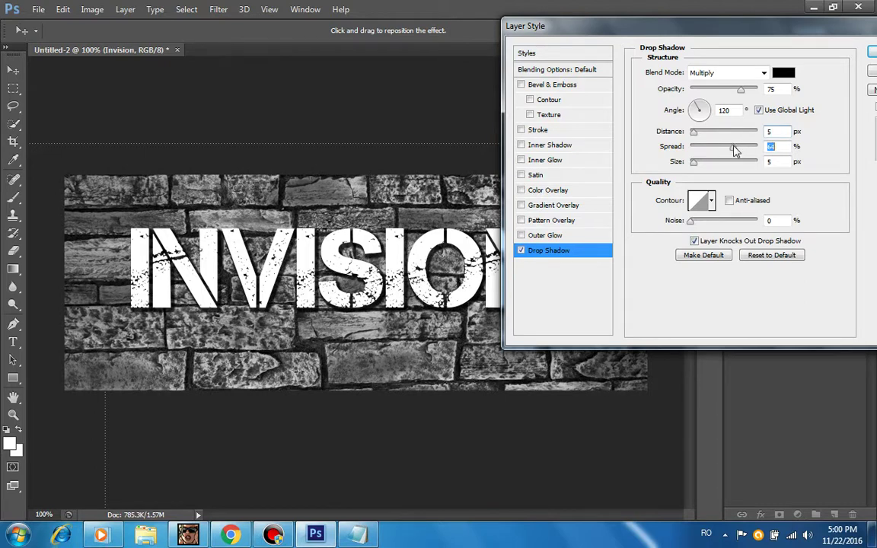
pyautogui.moveTo(693, 162)
pyautogui.mouseDown()
pyautogui.moveTo(716, 168)
pyautogui.moveTo(697, 168)
pyautogui.mouseUp()
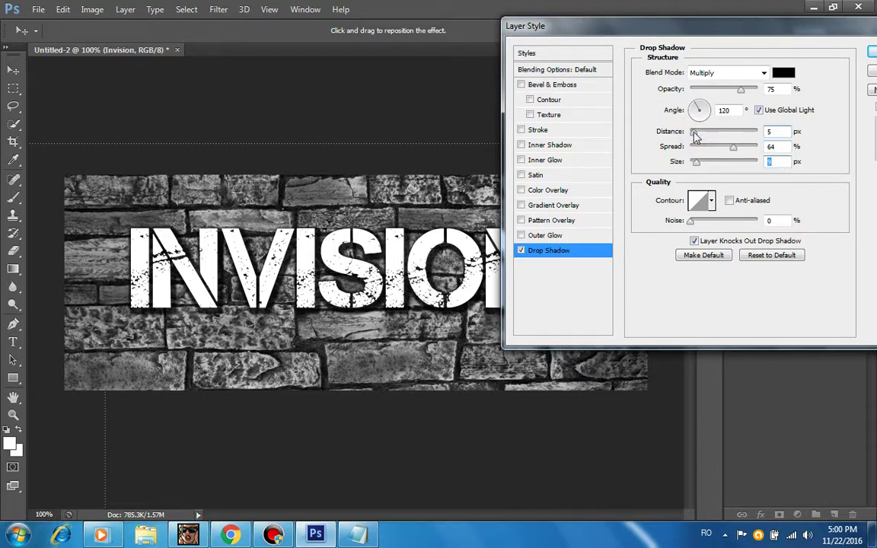
pyautogui.moveTo(695, 136); pyautogui.dragTo(700, 136)
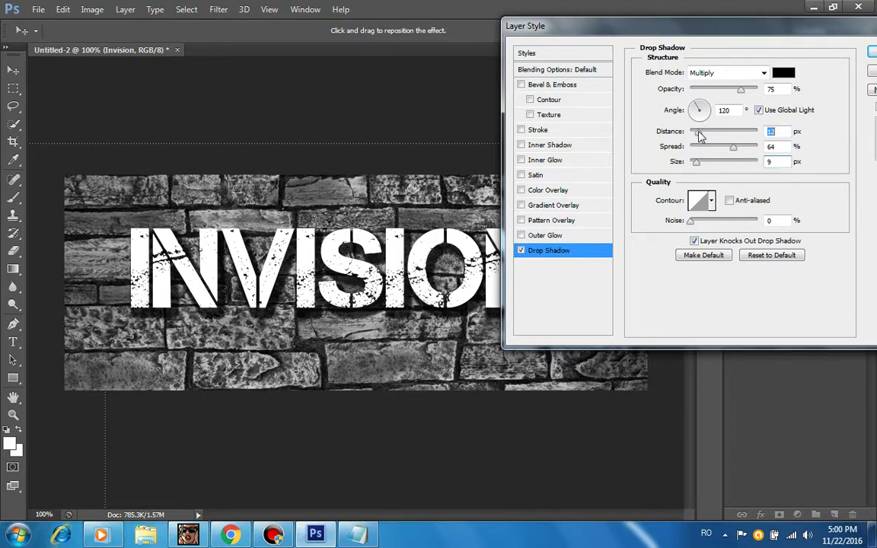
# Add a 3 px black outside stroke at 52% opacity, then enable Gradient Overlay.
pyautogui.click(533, 131)
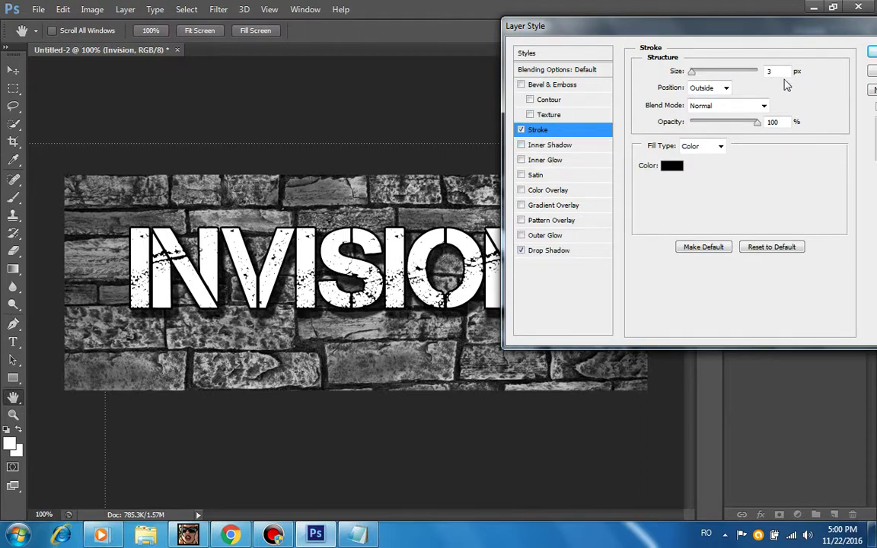
pyautogui.click(744, 122)
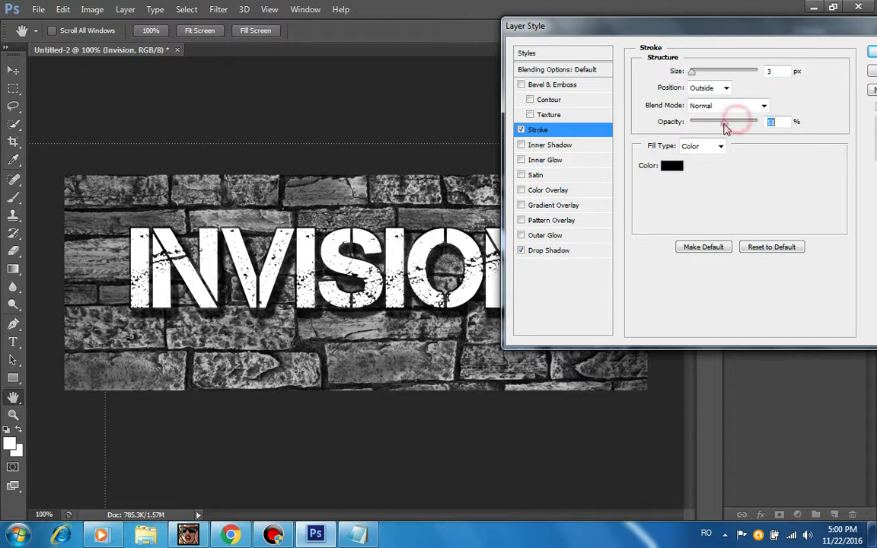
pyautogui.moveTo(744, 124); pyautogui.dragTo(726, 126)
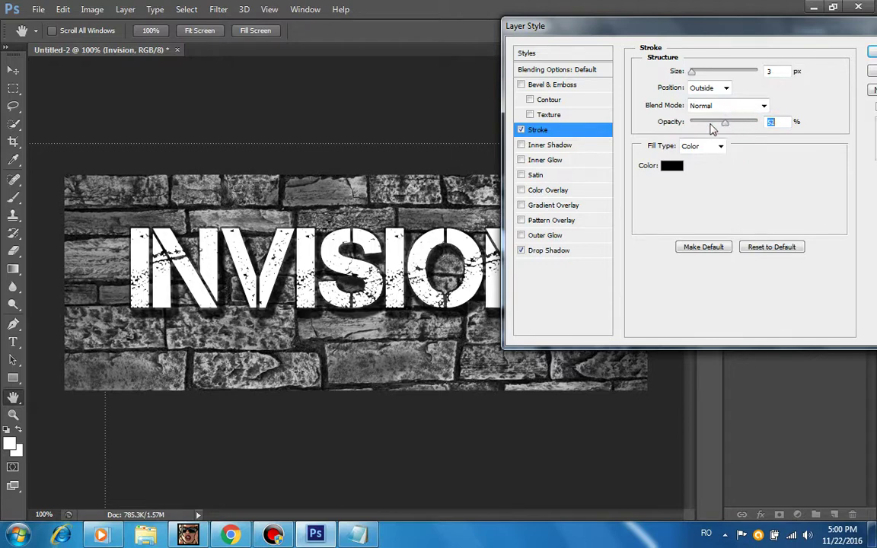
pyautogui.click(520, 130)
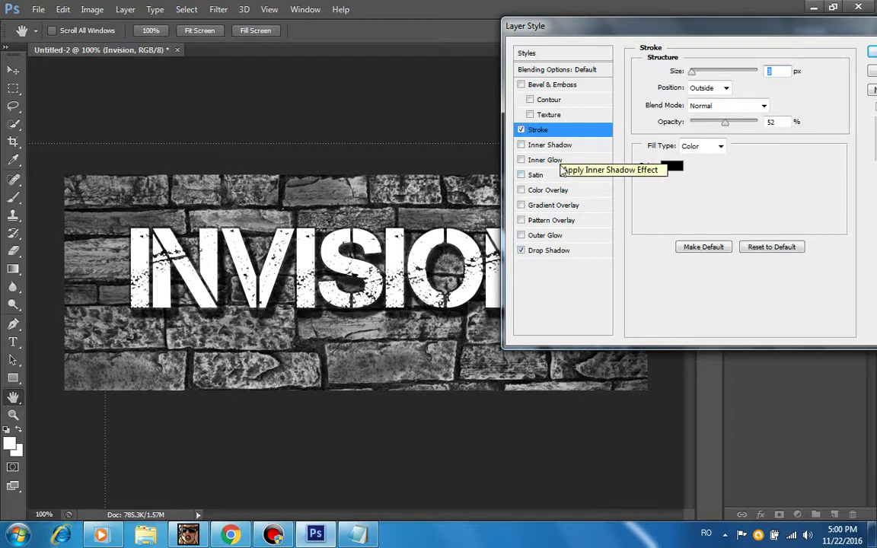
pyautogui.click(555, 205)
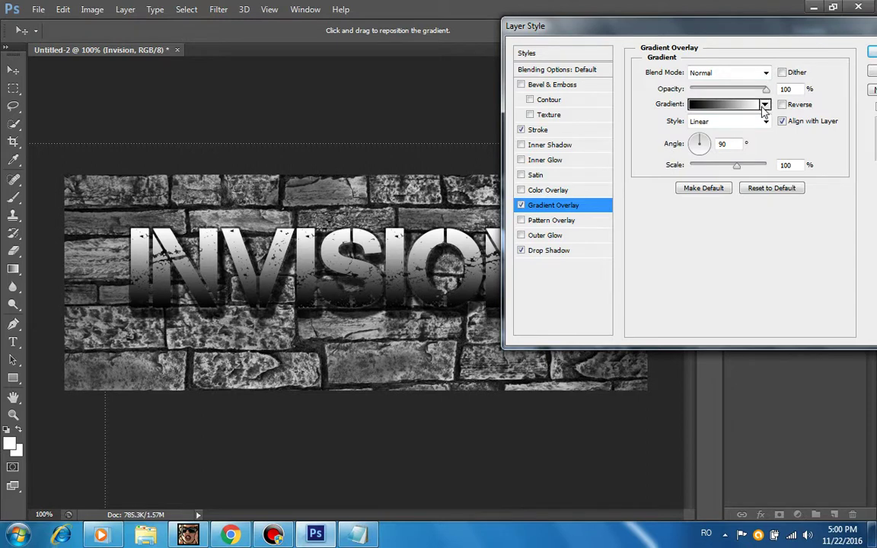
# Fade the gradient overlay's opacity to 23%.
pyautogui.click(765, 105)
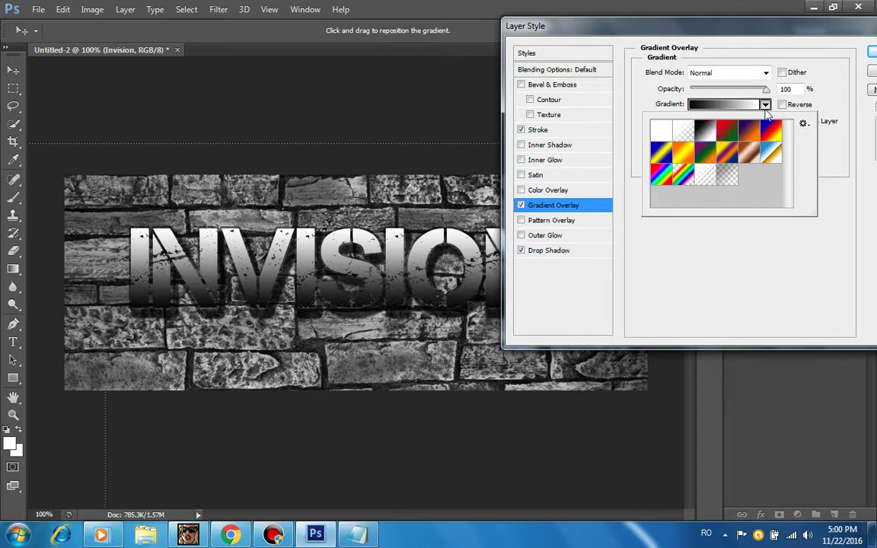
pyautogui.click(766, 107)
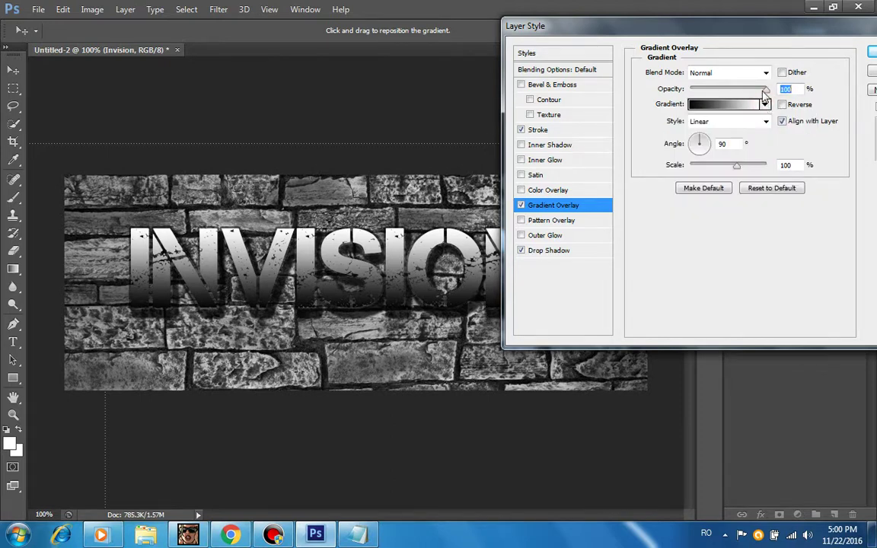
pyautogui.moveTo(765, 89); pyautogui.dragTo(753, 92)
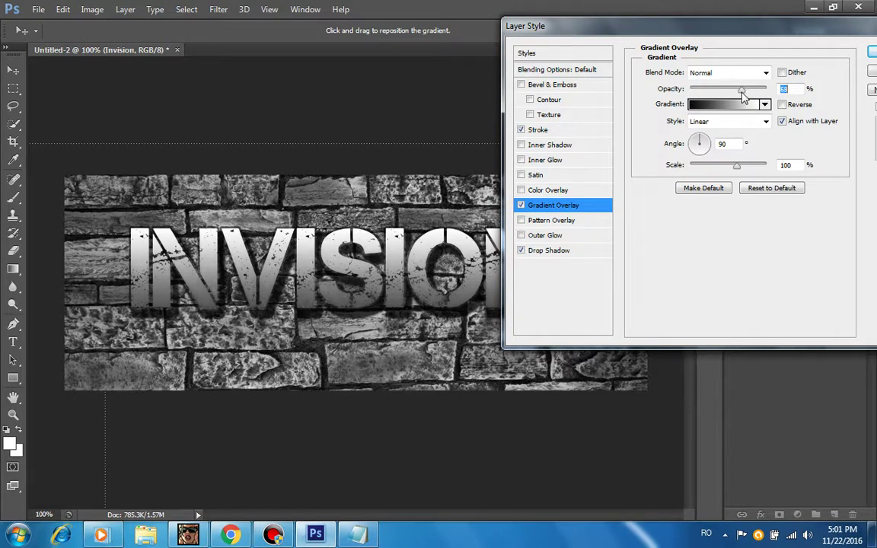
pyautogui.moveTo(752, 92); pyautogui.dragTo(727, 99)
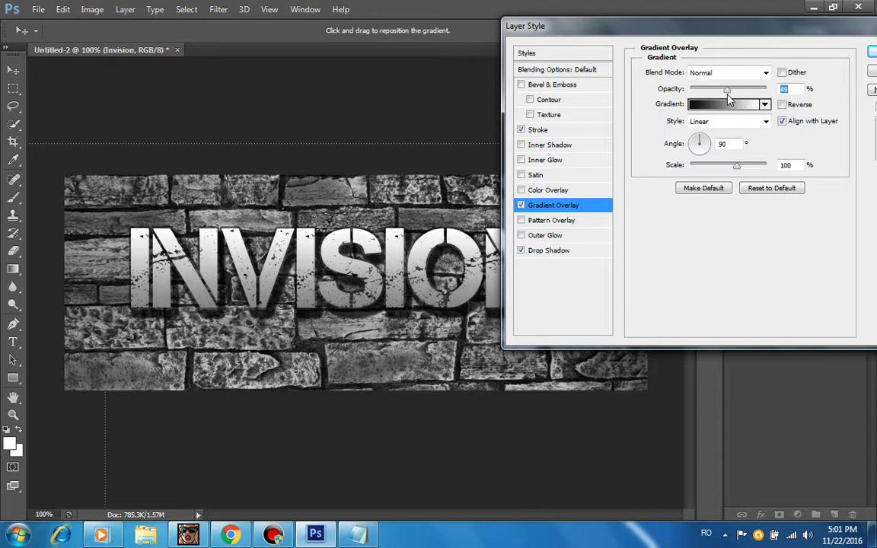
pyautogui.moveTo(729, 99); pyautogui.dragTo(710, 102)
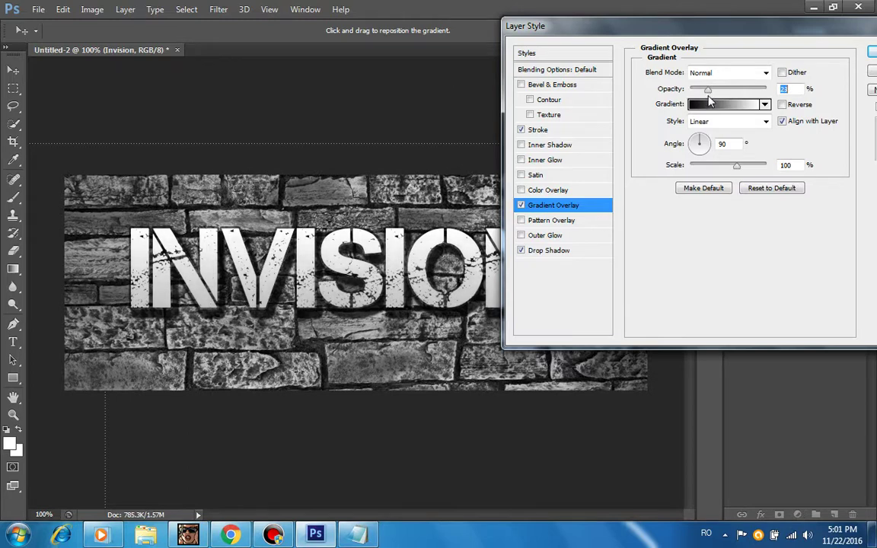
pyautogui.press('space')
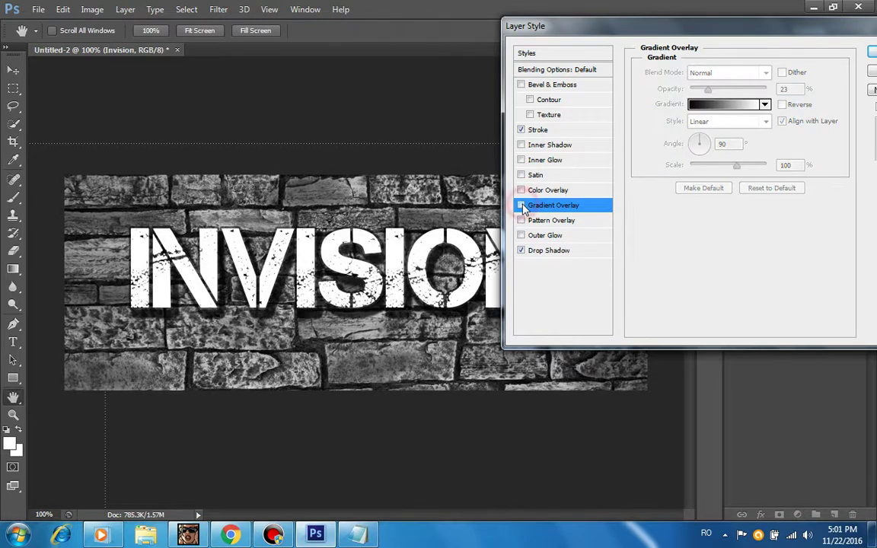
pyautogui.press('space')
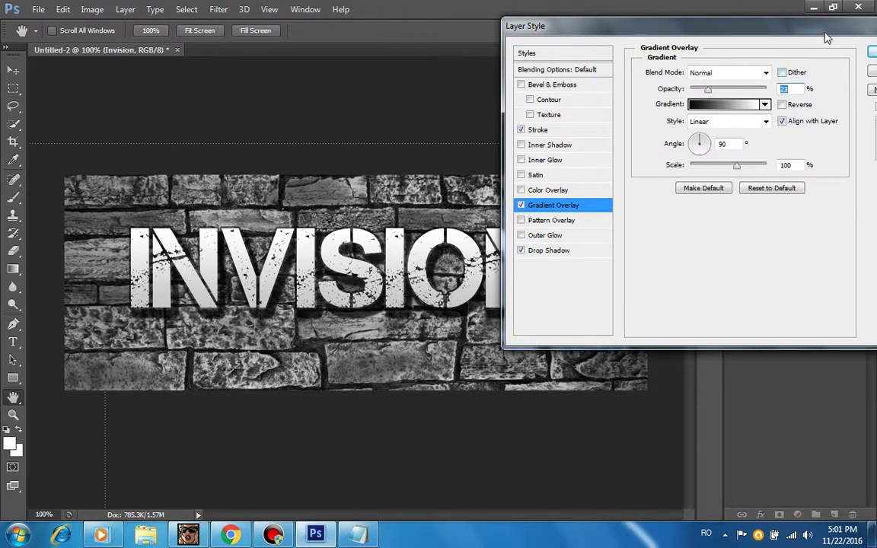
# Apply the layer style, then reopen the Invision layer's style settings.
pyautogui.moveTo(823, 36); pyautogui.dragTo(679, 46)
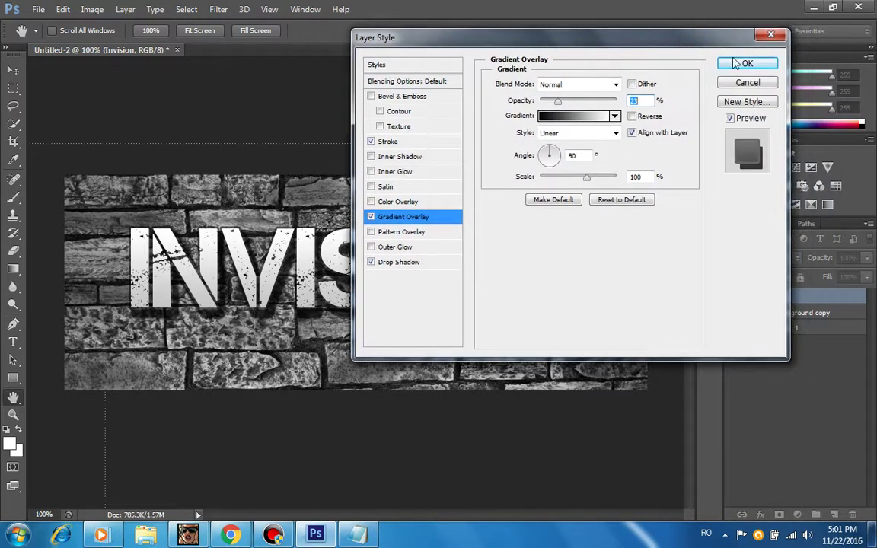
pyautogui.click(739, 62)
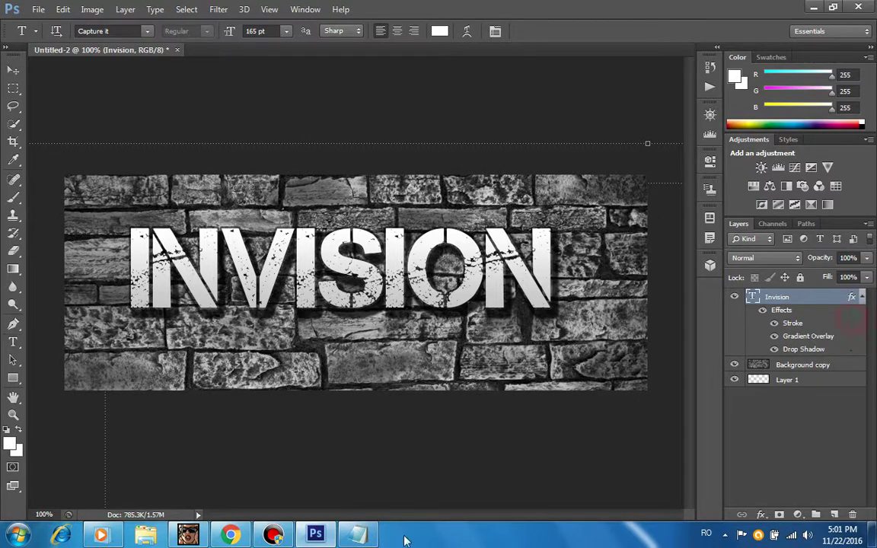
pyautogui.doubleClick(792, 323)
# Add the note line '-Puteți să mai adugați de la voi, de ex:' in Notepad, then minimize it.
pyautogui.hotkey('alt', 'Tab')
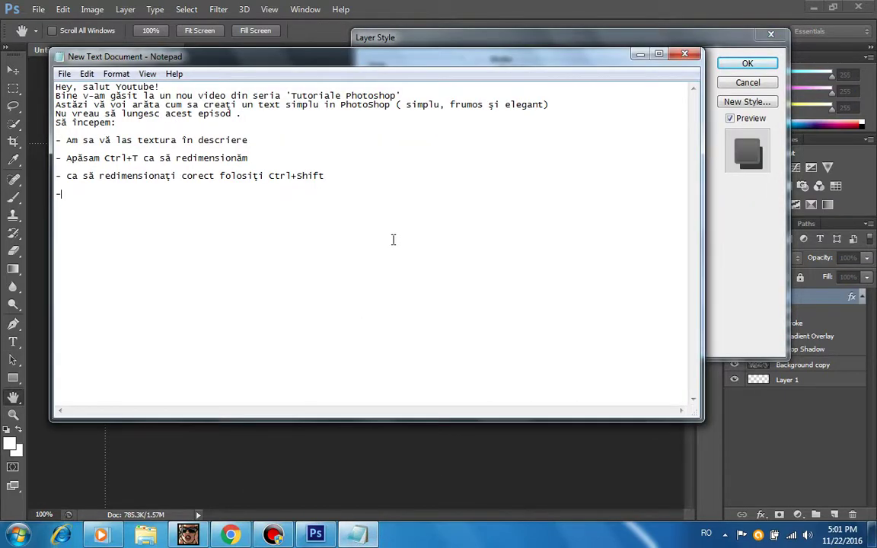
pyautogui.write('Pu')
pyautogui.write('ă mai adu')
pyautogui.write('ga')
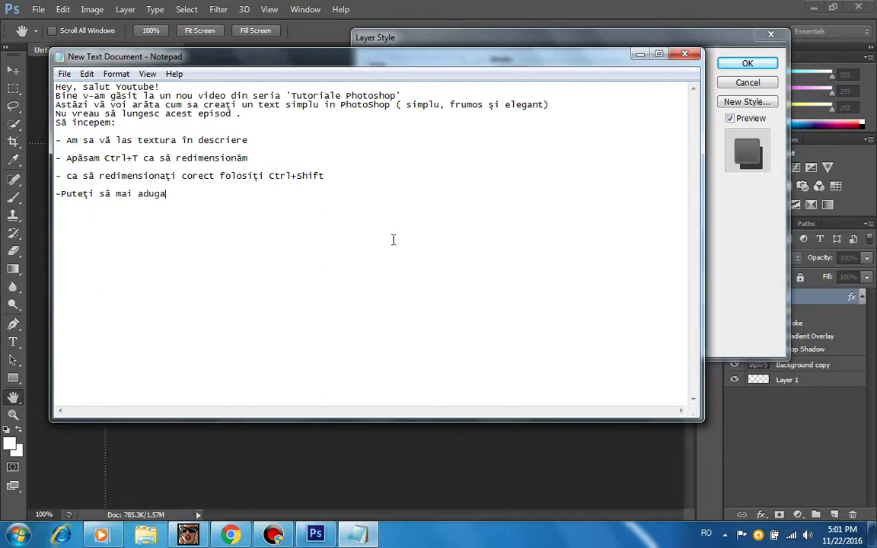
pyautogui.write('ți de la voi,')
pyautogui.write(' de ex')
pyautogui.write(':')
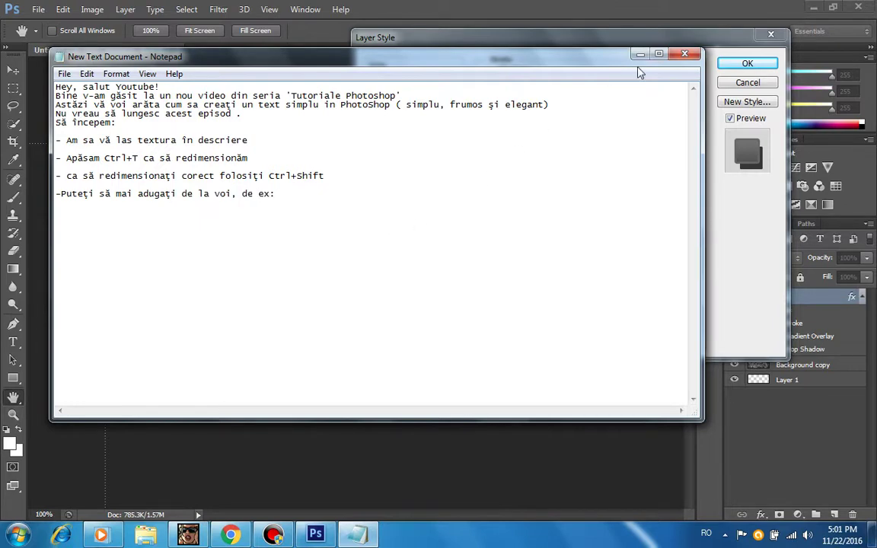
pyautogui.click(639, 53)
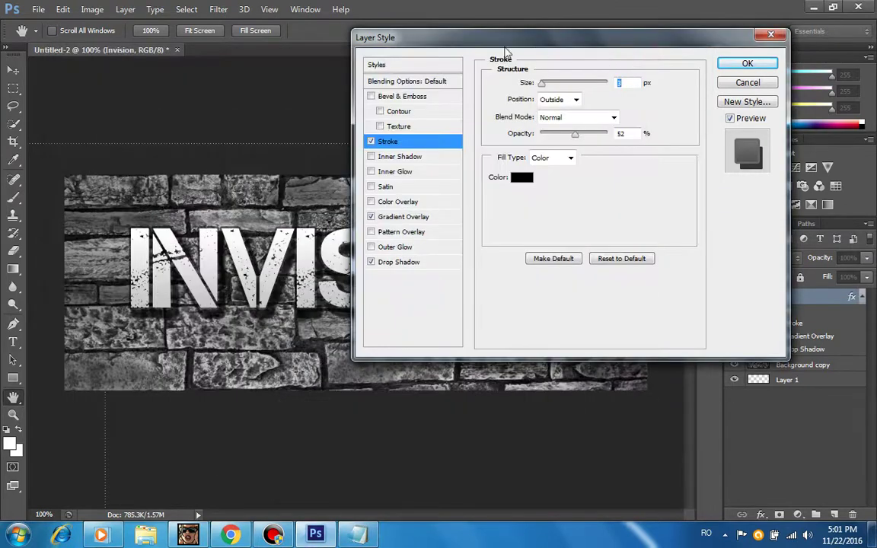
# Add an Inner Shadow to the INVISION text with opacity raised to about 82%.
pyautogui.click(391, 159)
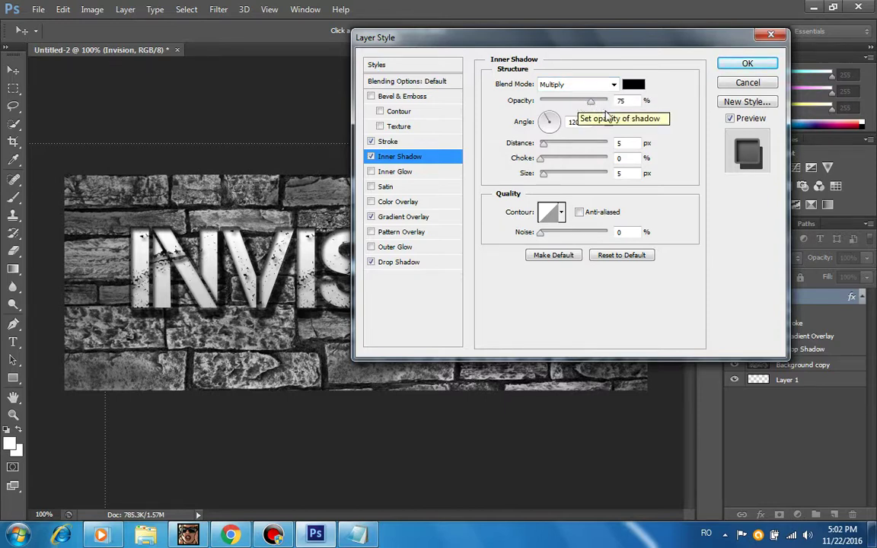
pyautogui.moveTo(591, 101); pyautogui.dragTo(595, 106)
pyautogui.moveTo(588, 107); pyautogui.dragTo(591, 103)
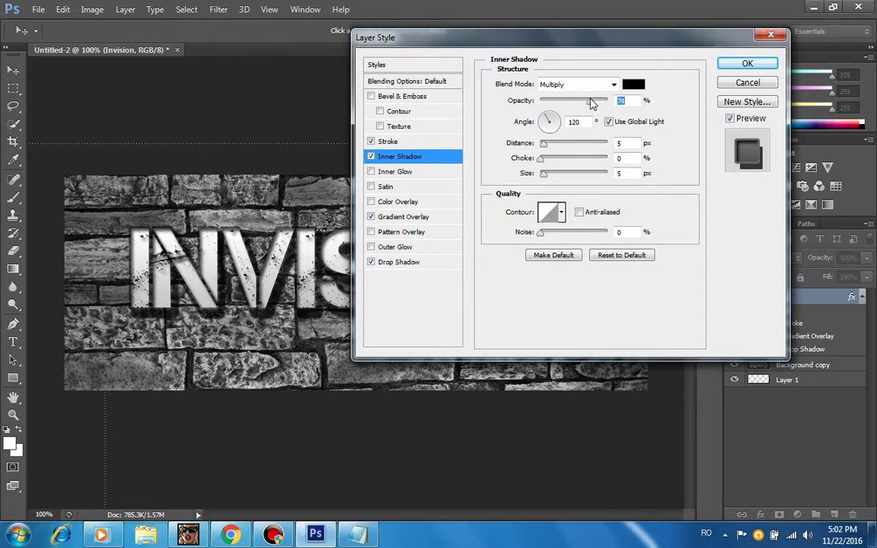
pyautogui.moveTo(592, 103); pyautogui.dragTo(598, 103)
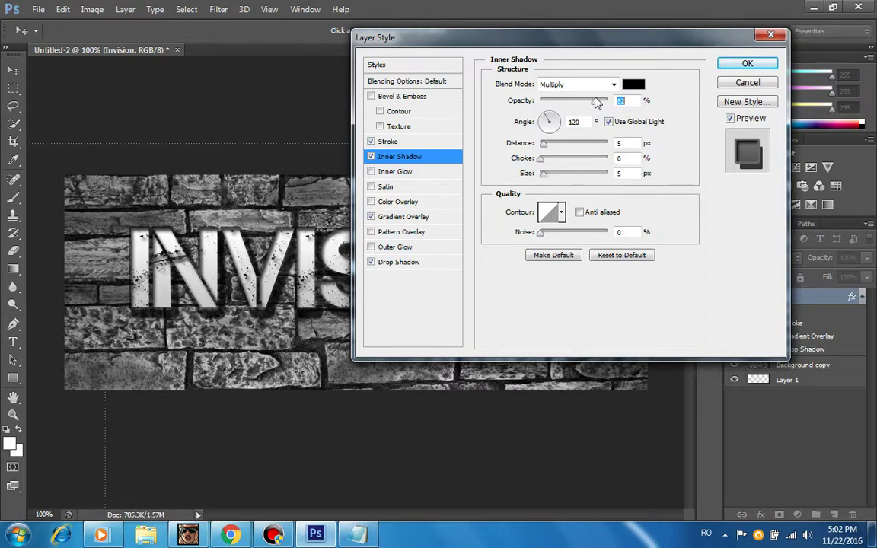
pyautogui.moveTo(600, 39); pyautogui.dragTo(705, 37)
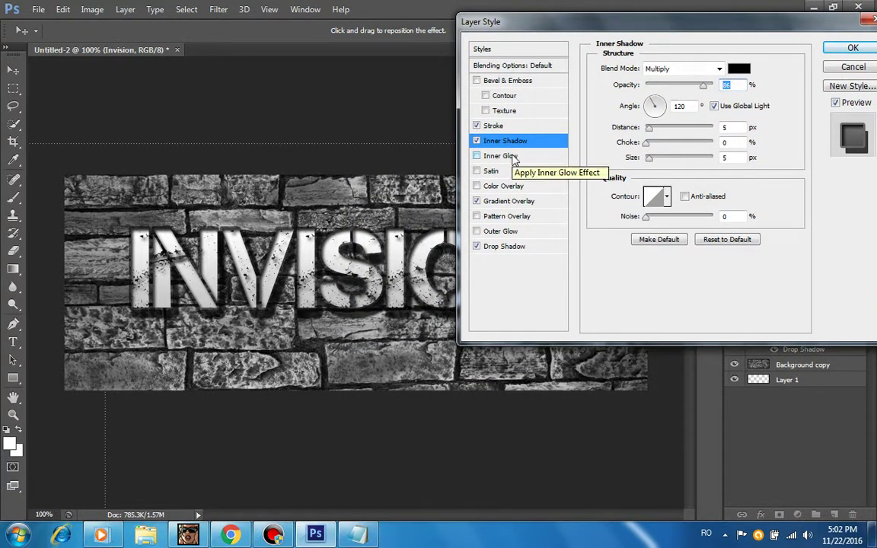
# Add a deep red Color Overlay to the INVISION text.
pyautogui.click(509, 189)
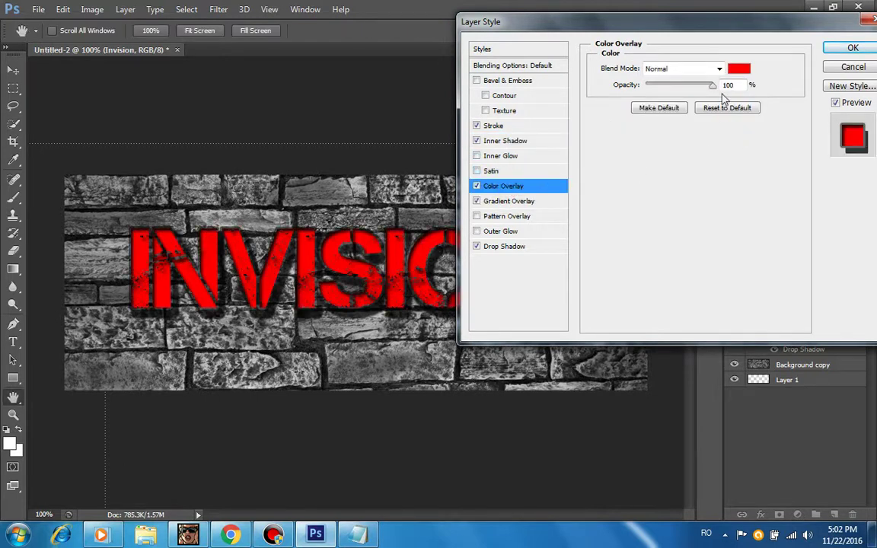
pyautogui.click(736, 71)
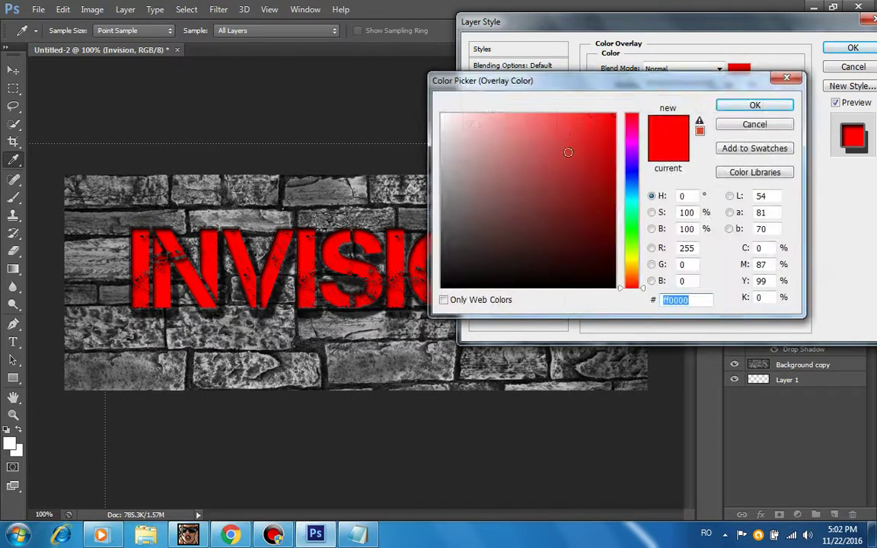
pyautogui.moveTo(568, 156); pyautogui.dragTo(580, 178)
pyautogui.click(632, 124)
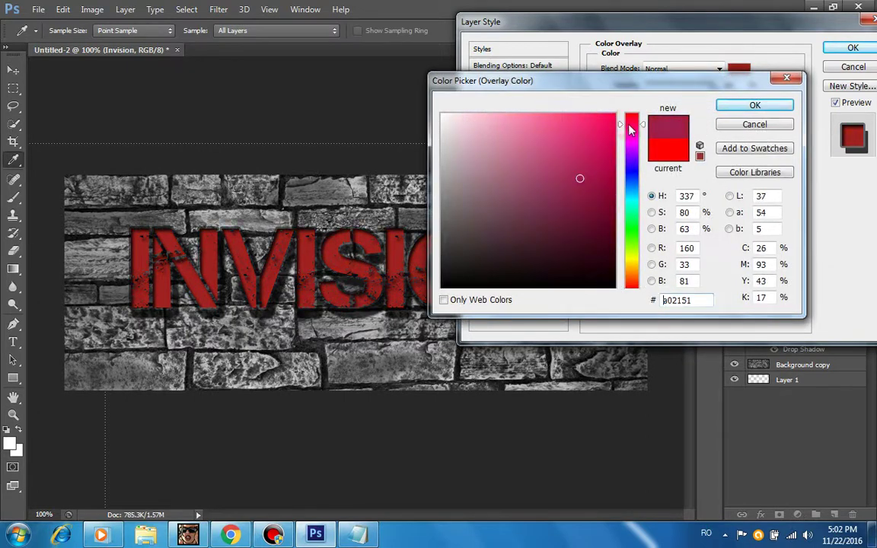
pyautogui.click(634, 120)
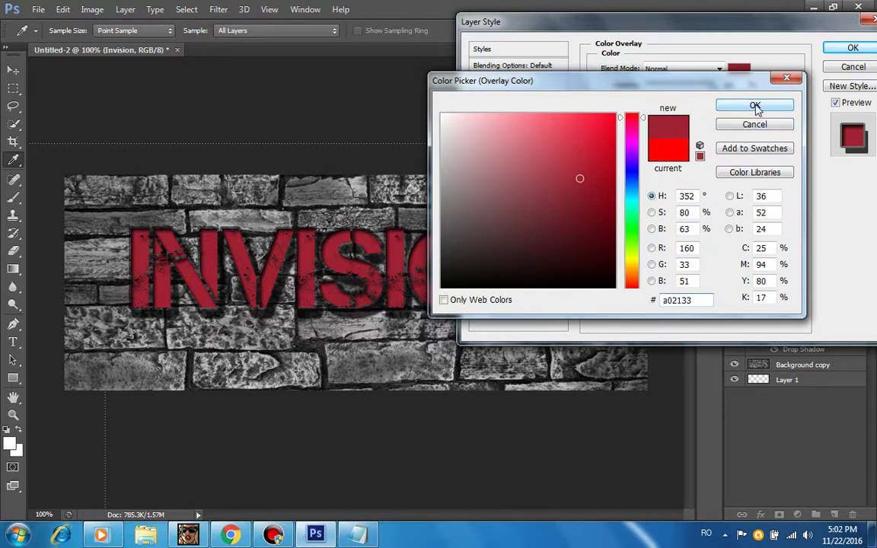
pyautogui.click(754, 105)
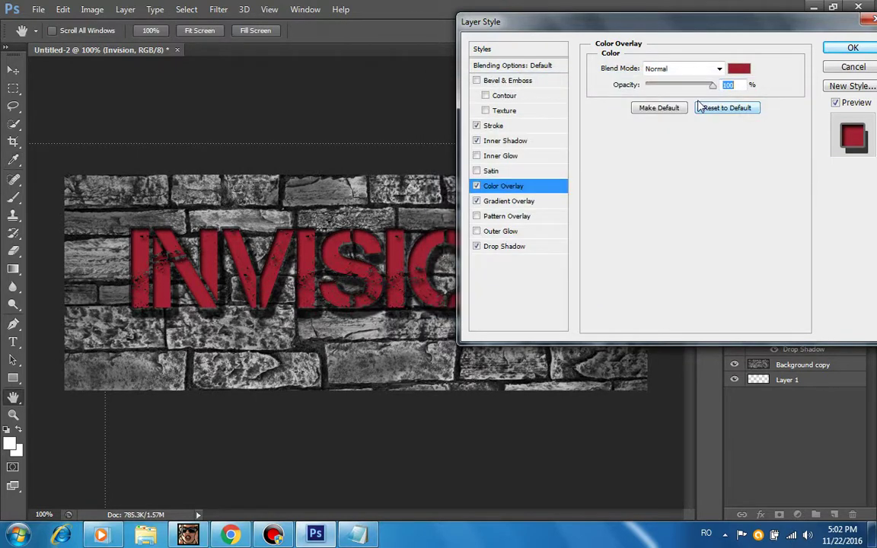
# Push the drop shadow farther out, apply the style and collapse the layer's effects.
pyautogui.click(510, 246)
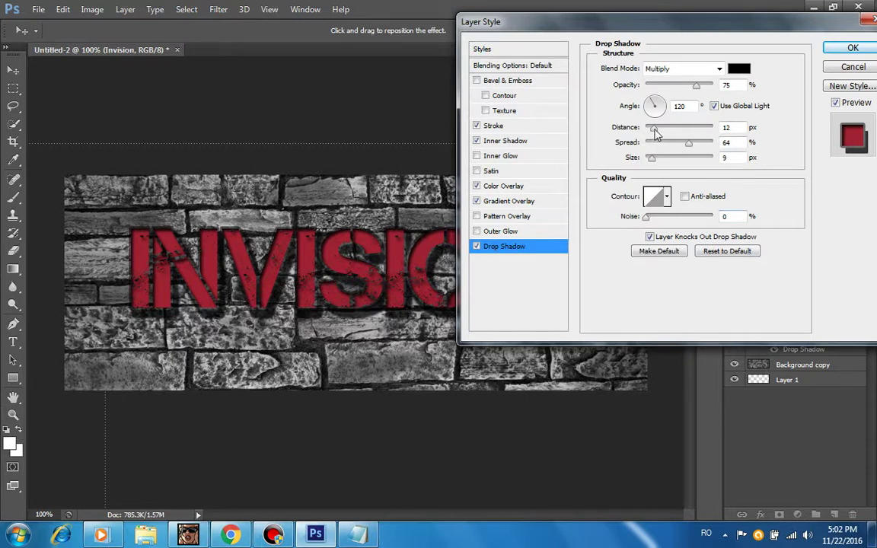
pyautogui.moveTo(655, 129); pyautogui.dragTo(658, 137)
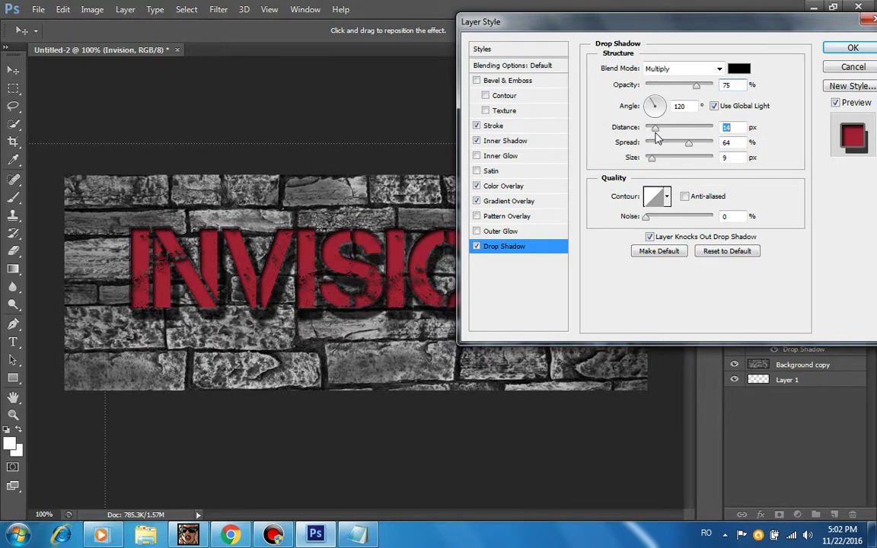
pyautogui.click(852, 48)
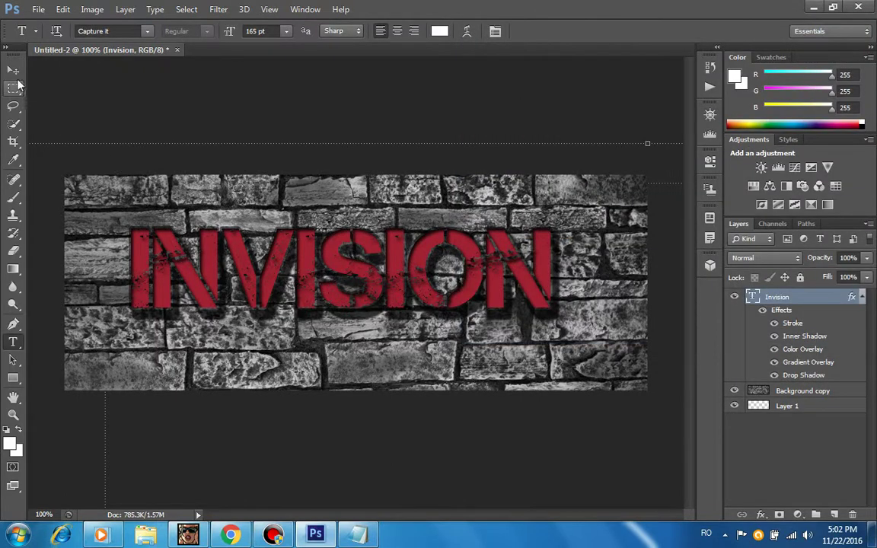
pyautogui.click(14, 70)
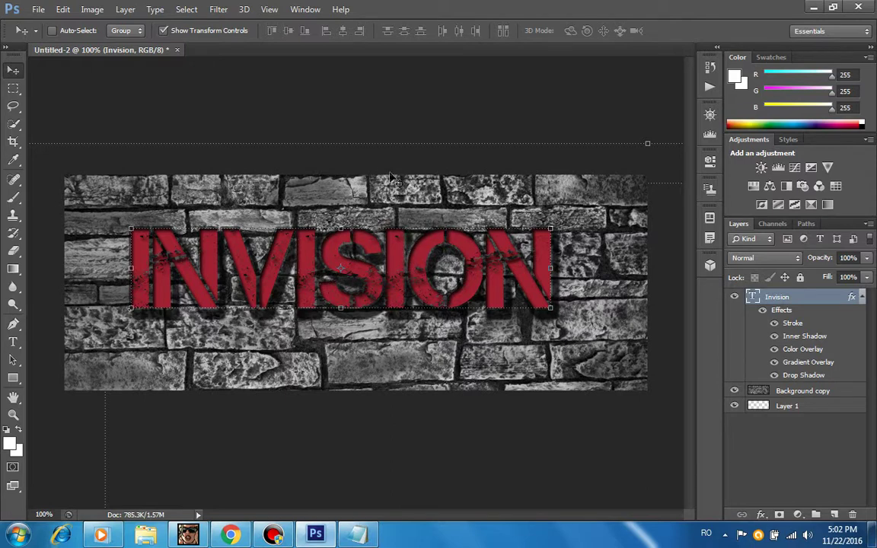
pyautogui.click(862, 297)
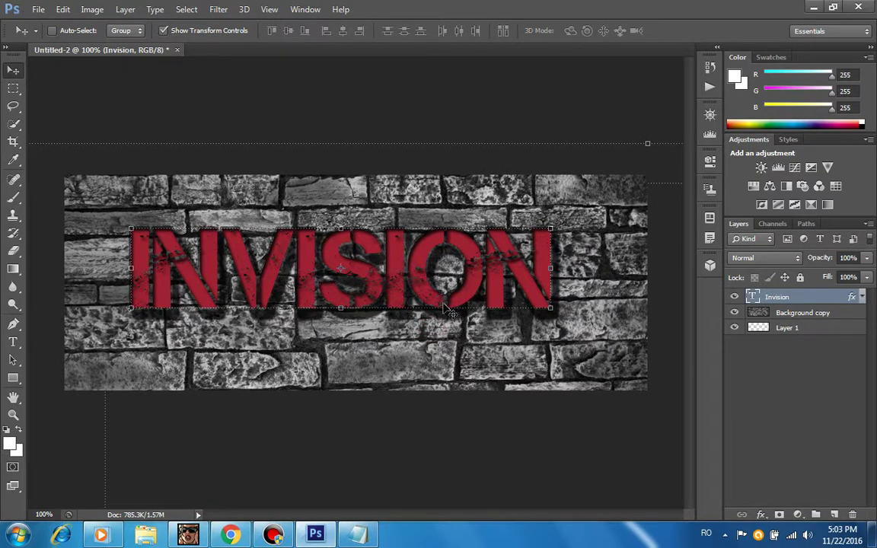
pyautogui.click(356, 535)
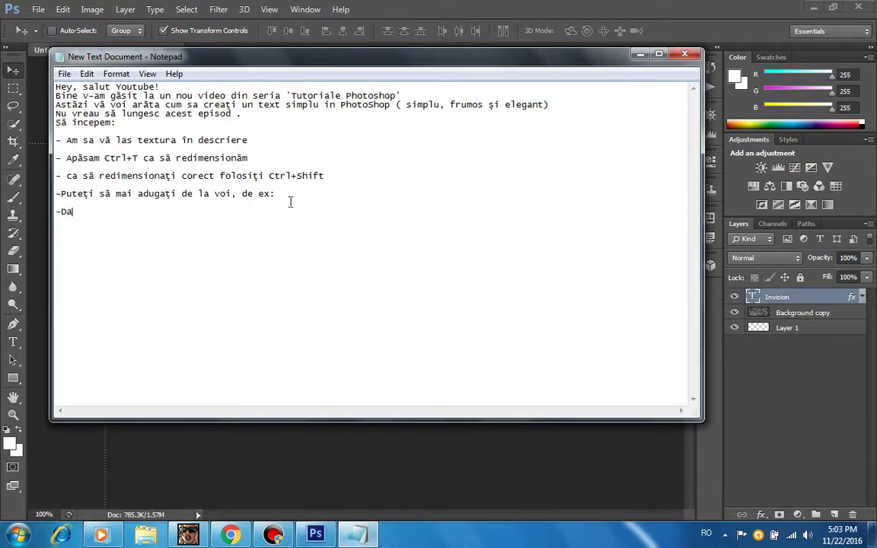
# Type a new note line '-Dacă vreți...' suggesting a texture for a more complex look.
pyautogui.write('că vreți să va com')
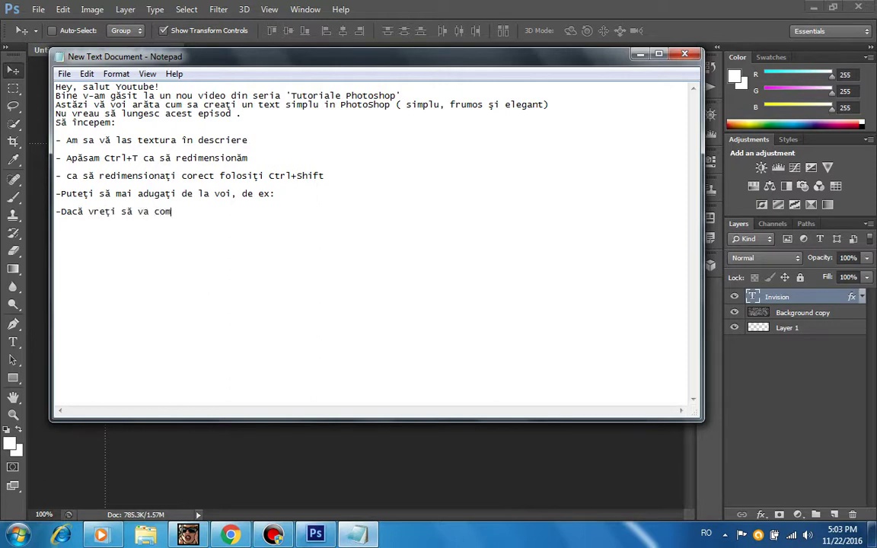
pyautogui.write('plicați ')
pyautogui.write('și mai mult să ad')
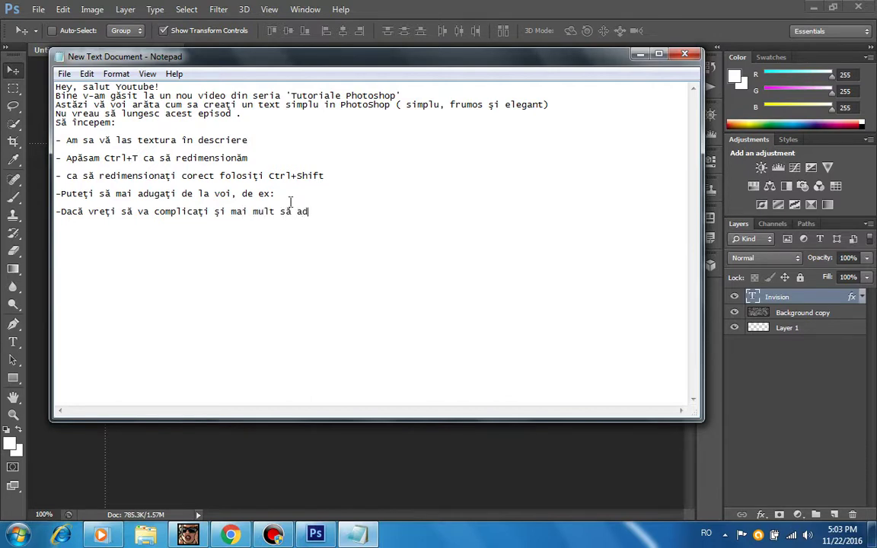
pyautogui.write('ă')
pyautogui.write('g')
pyautogui.write(' ș')
pyautogui.write(' textură')
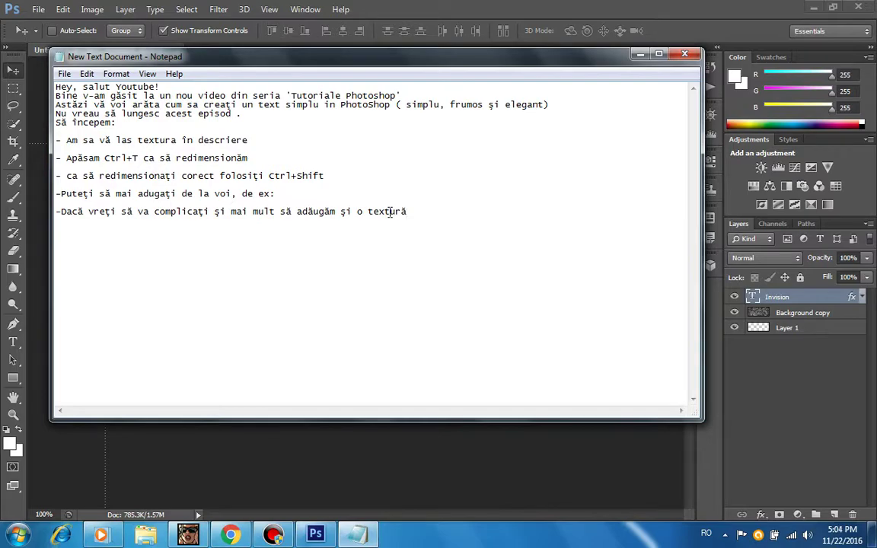
# In Chrome, open a new tab and type 'textură de border' in the address bar.
pyautogui.click(231, 535)
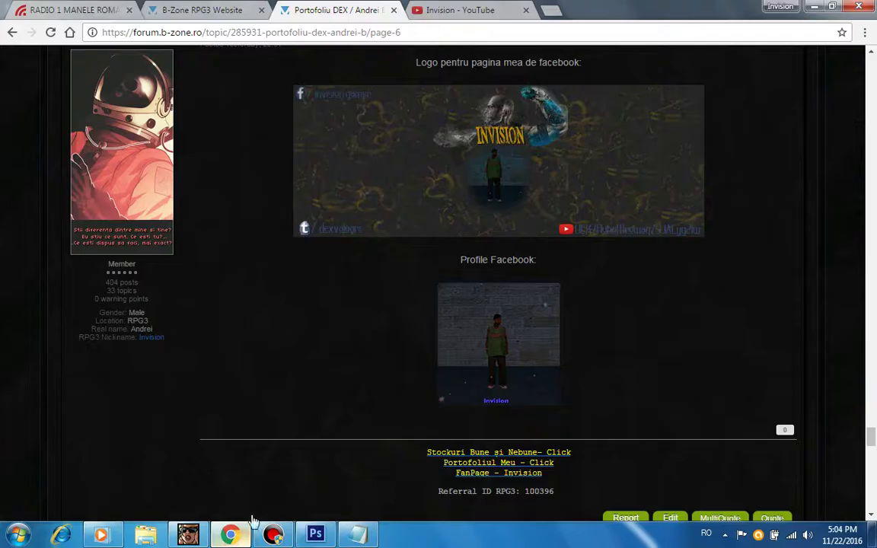
pyautogui.click(491, 9)
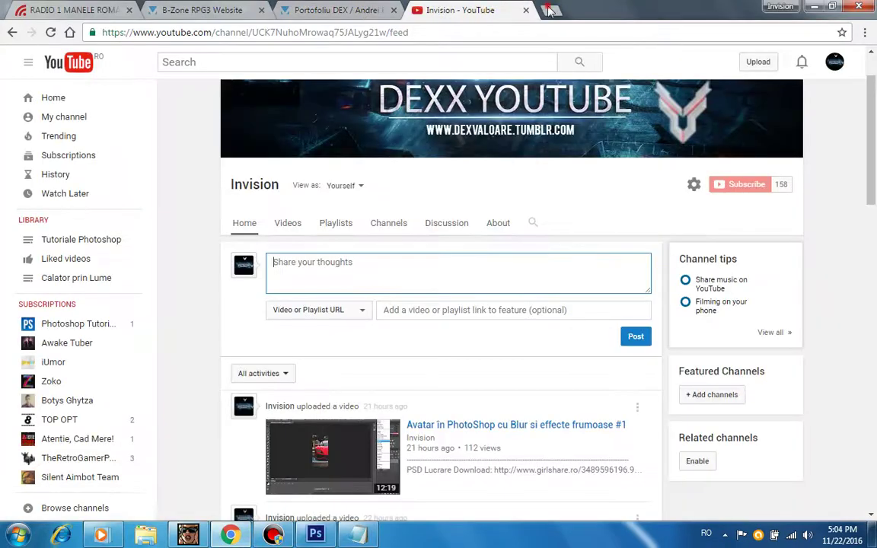
pyautogui.click(551, 10)
pyautogui.click(552, 31)
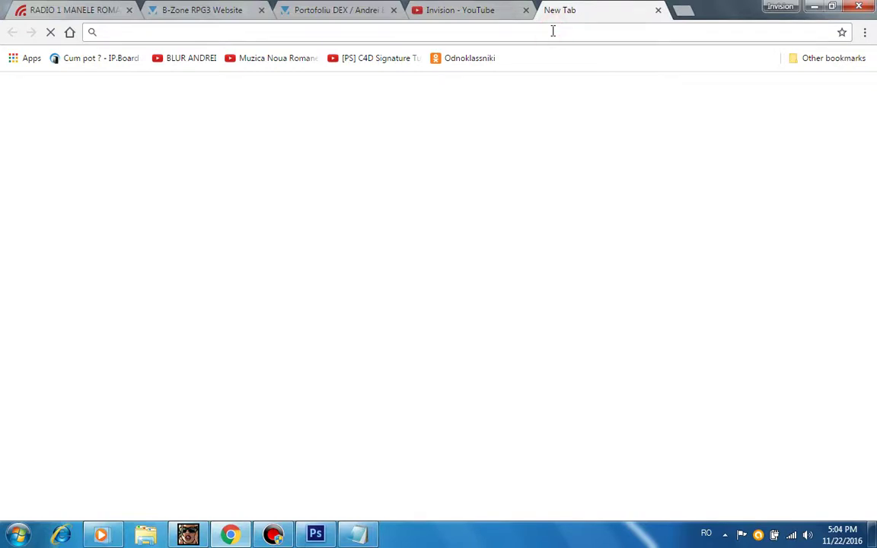
pyautogui.write('textur')
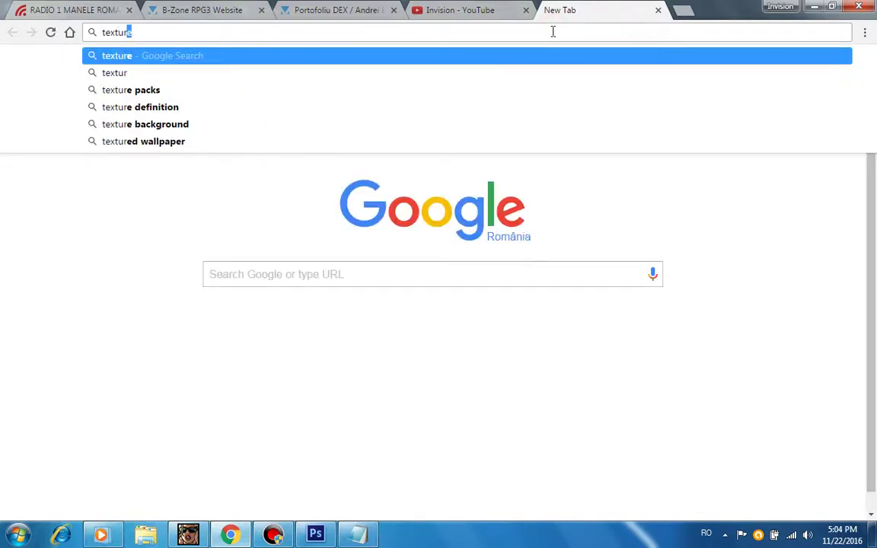
pyautogui.click(496, 31)
pyautogui.write('ă de')
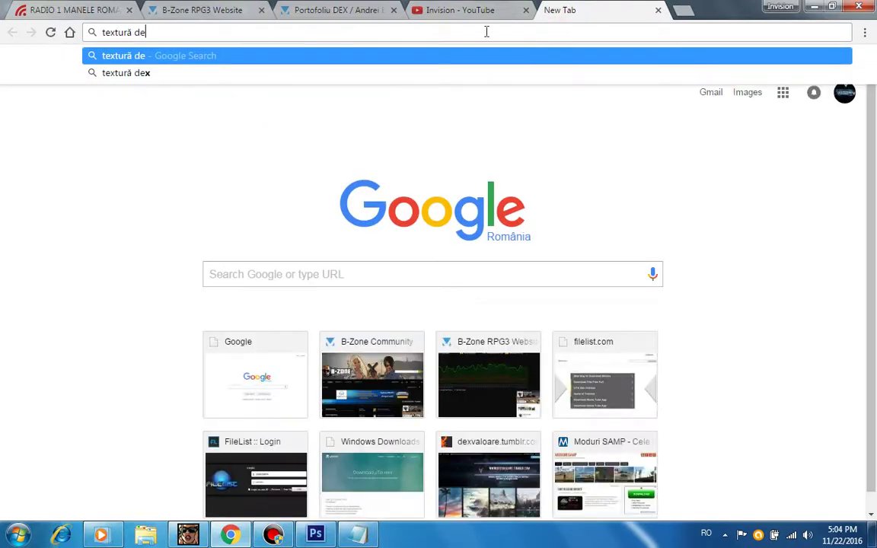
pyautogui.write(' border')
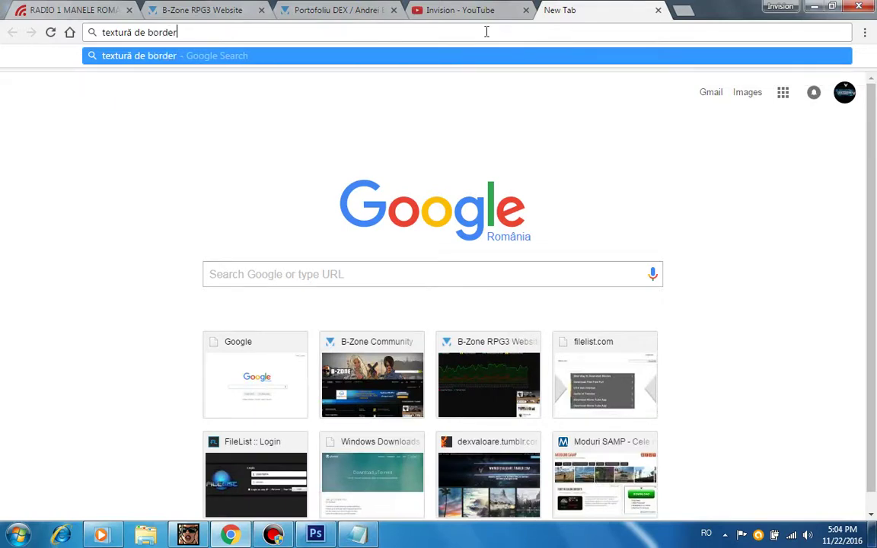
# Close the radio tab and run a Google search for 'textură de border'.
pyautogui.hotkey('ctrl', 'a')
pyautogui.hotkey('ctrl', 'c')
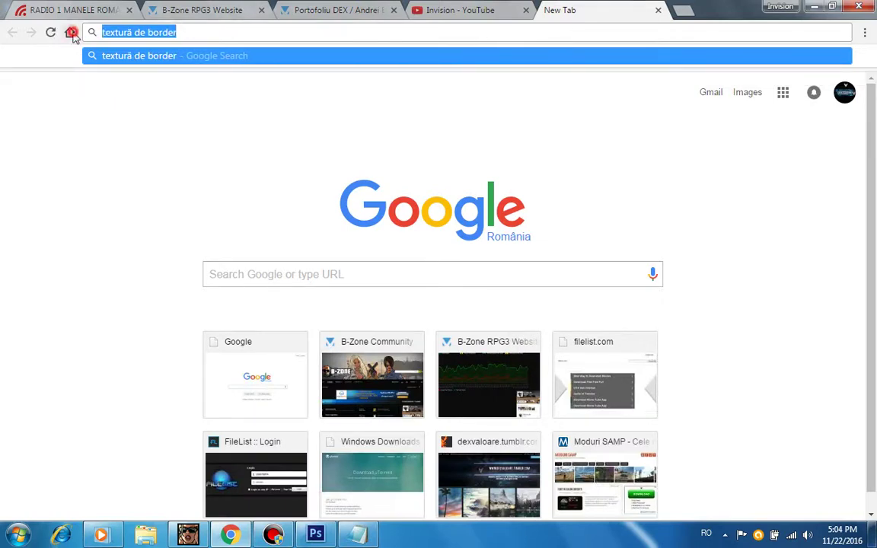
pyautogui.click(70, 32)
pyautogui.click(129, 10)
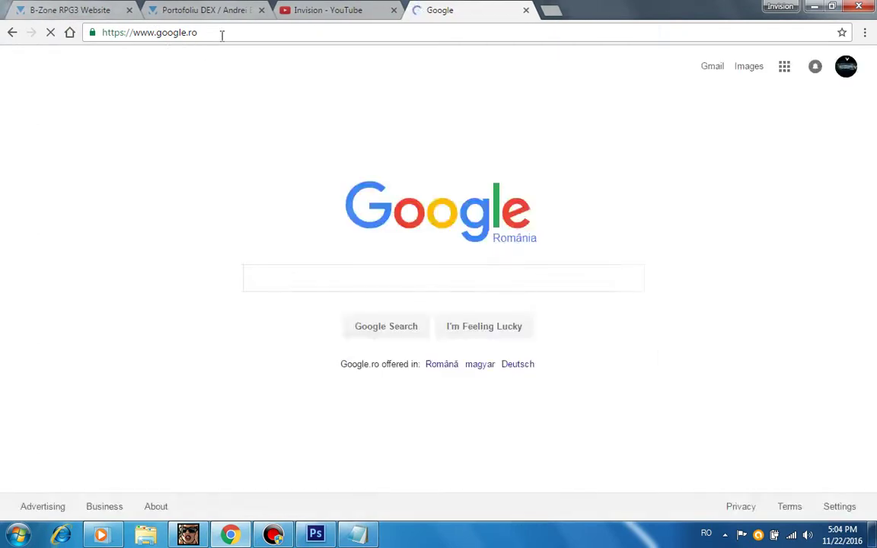
pyautogui.hotkey('ctrl', 'v')
pyautogui.press('Return')
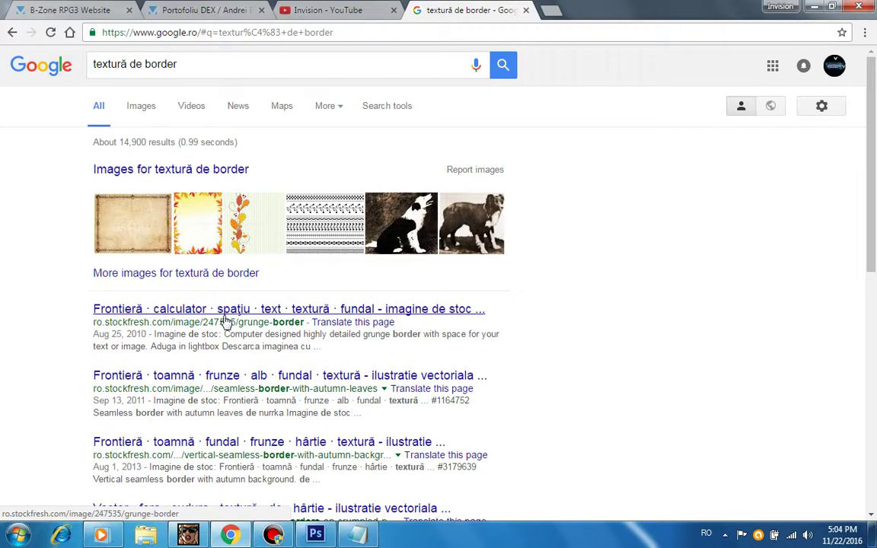
# Open the grunge border result in a background tab and browse the image results.
pyautogui.scroll(-1, 226, 321)
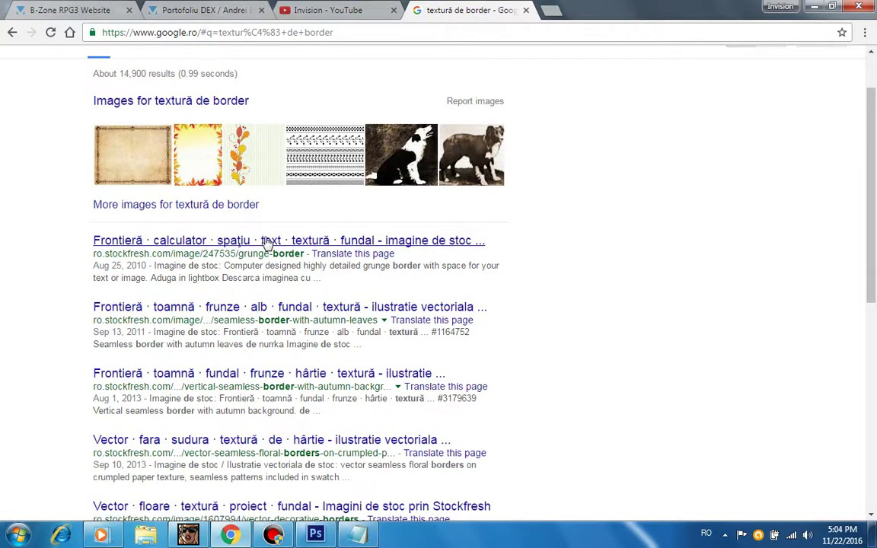
pyautogui.middleClick(266, 242)
pyautogui.scroll(1, 422, 249)
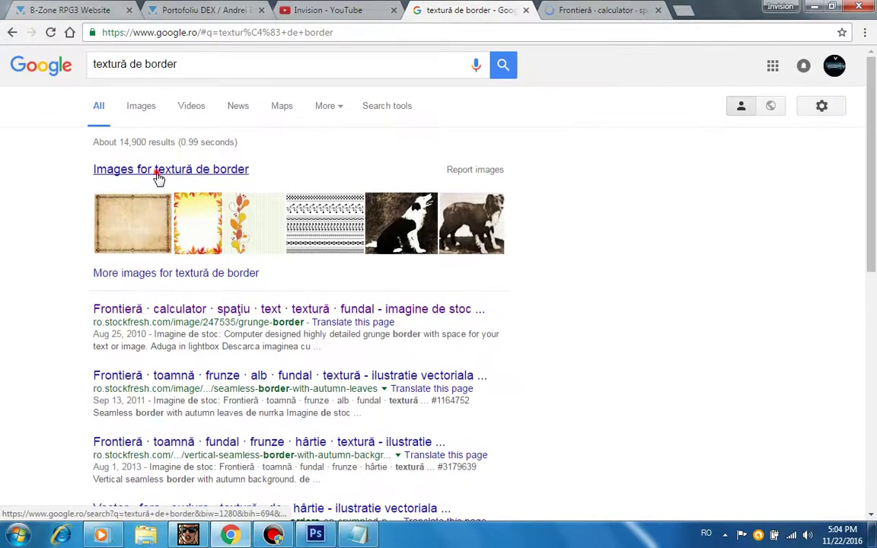
pyautogui.click(158, 173)
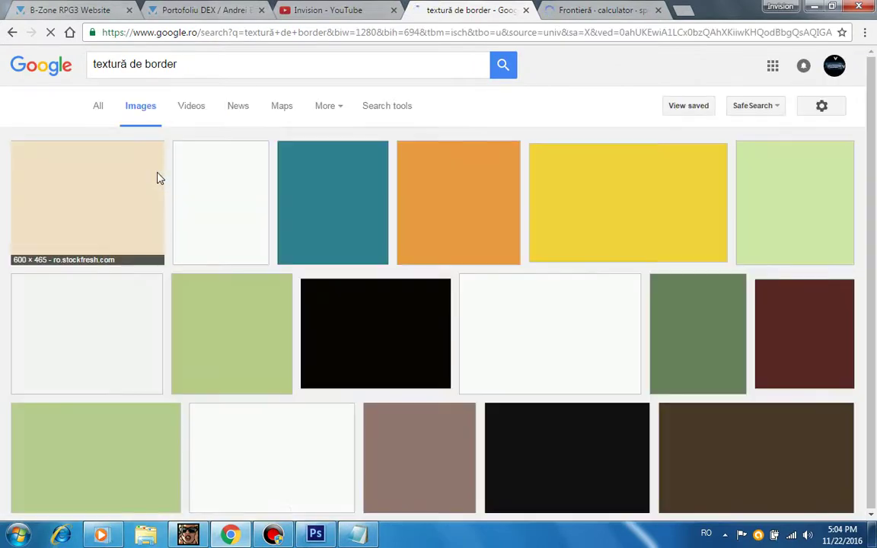
pyautogui.scroll(-1, 481, 286)
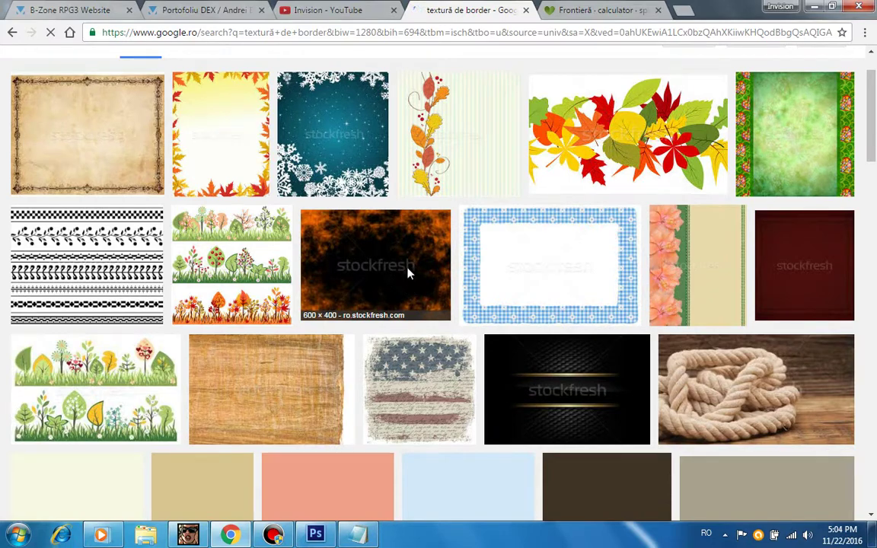
pyautogui.scroll(-2, 402, 269)
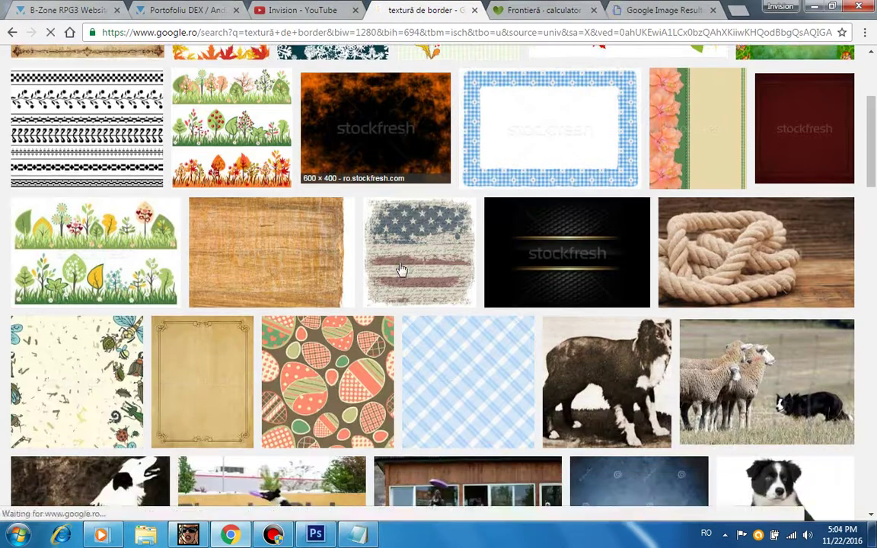
pyautogui.scroll(-2, 401, 269)
pyautogui.scroll(-2, 401, 269)
pyautogui.scroll(-2, 478, 304)
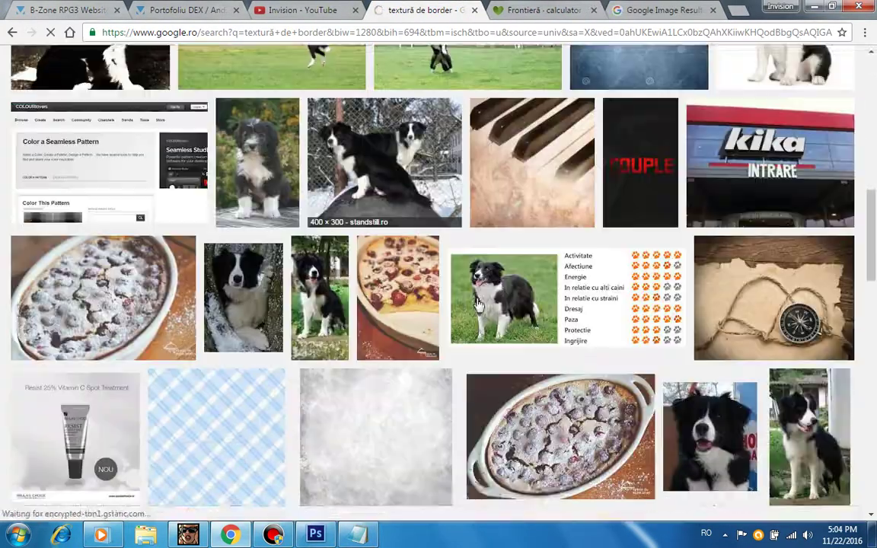
pyautogui.scroll(-2, 478, 305)
pyautogui.scroll(-3, 518, 300)
pyautogui.scroll(-2, 558, 294)
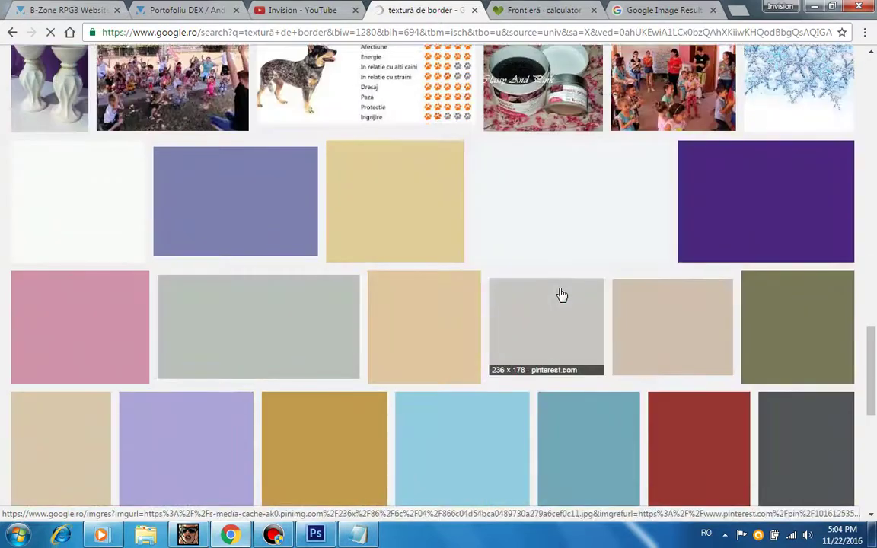
pyautogui.scroll(-5, 562, 295)
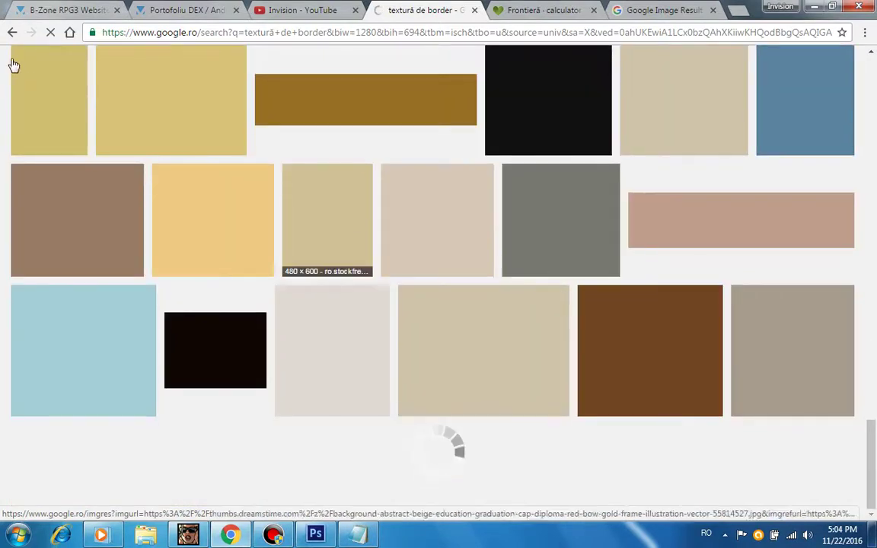
# Return to the web results and view the Stockfresh grunge border page.
pyautogui.click(9, 33)
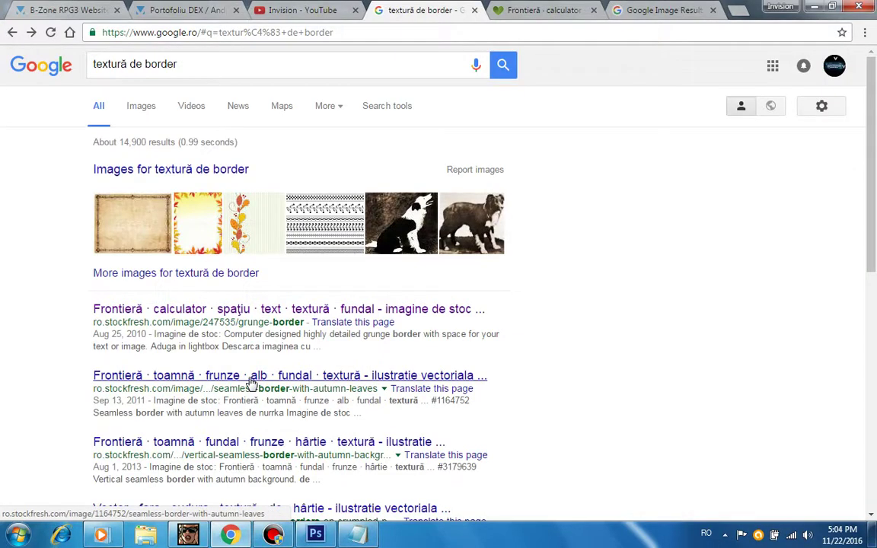
pyautogui.scroll(-2, 252, 383)
pyautogui.scroll(-3, 250, 377)
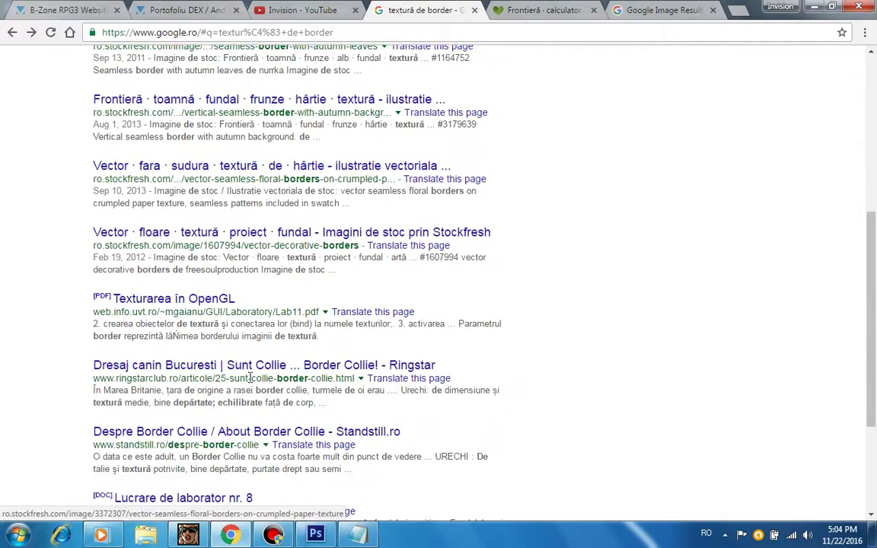
pyautogui.click(578, 10)
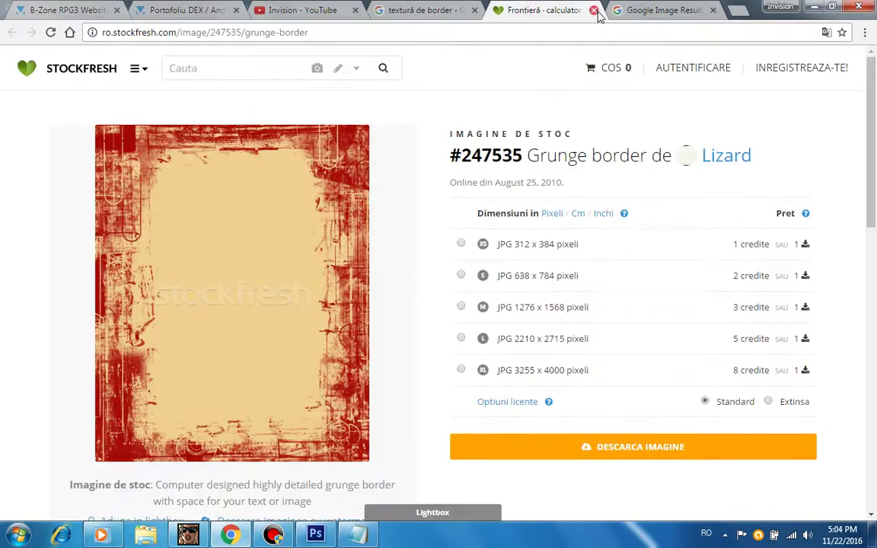
# Close the Stockfresh page and open the fire border image in its own tab.
pyautogui.scroll(-2, 528, 254)
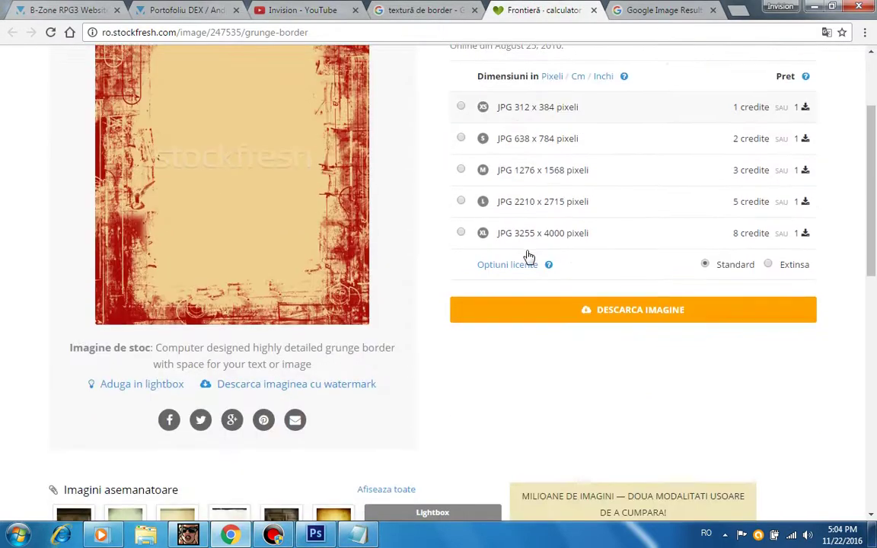
pyautogui.click(617, 10)
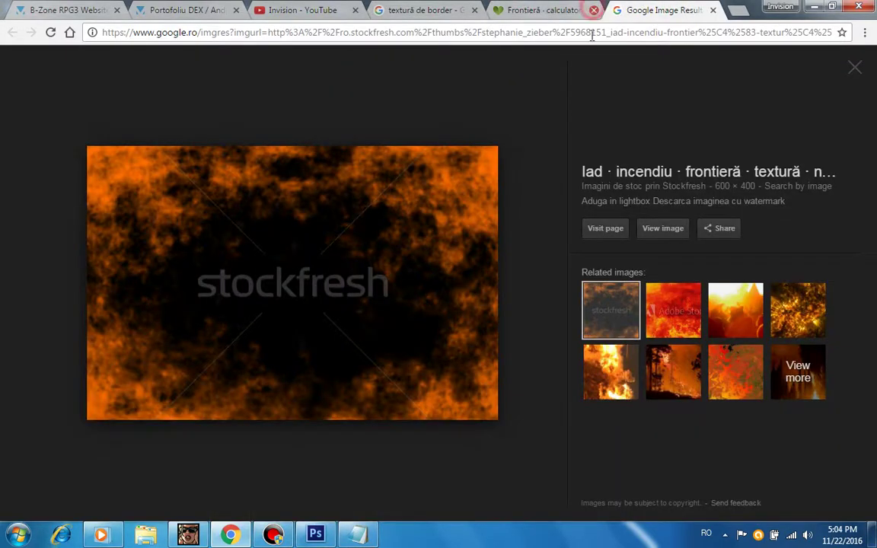
pyautogui.click(594, 10)
pyautogui.rightClick(283, 219)
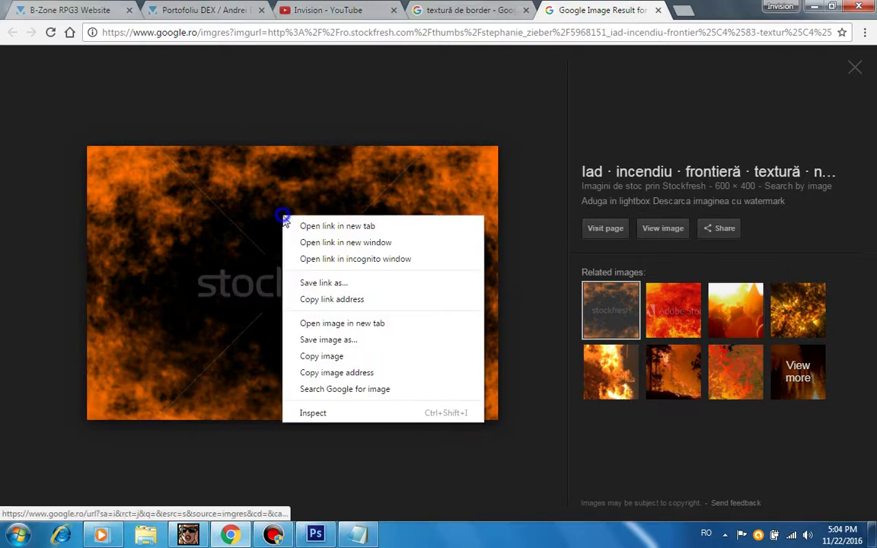
pyautogui.click(356, 325)
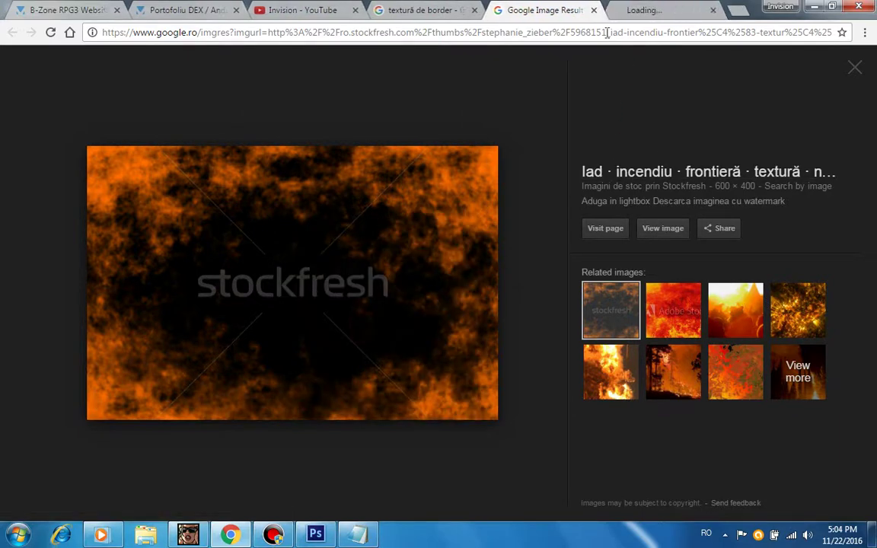
pyautogui.click(594, 10)
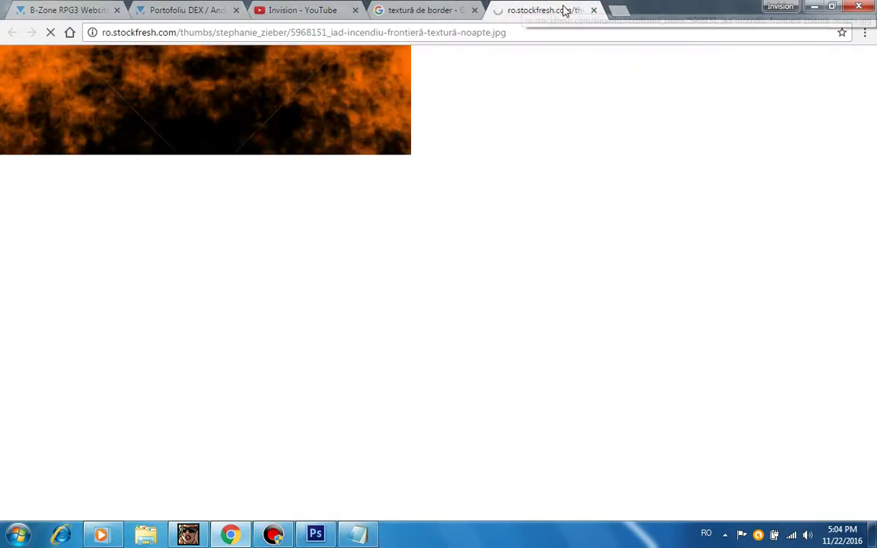
# Copy the fire border image and return to the INVISION banner in Photoshop.
pyautogui.rightClick(271, 114)
pyautogui.click(303, 154)
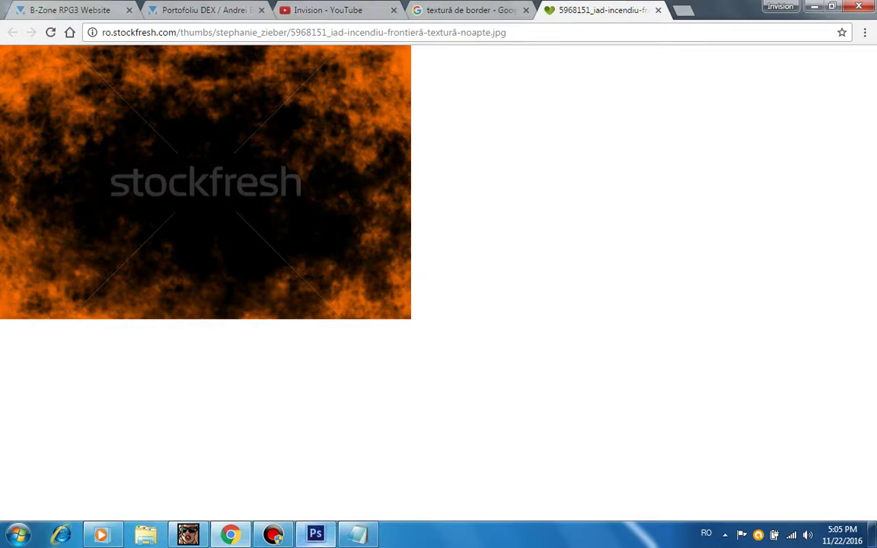
pyautogui.moveTo(315, 534)
pyautogui.click(283, 479)
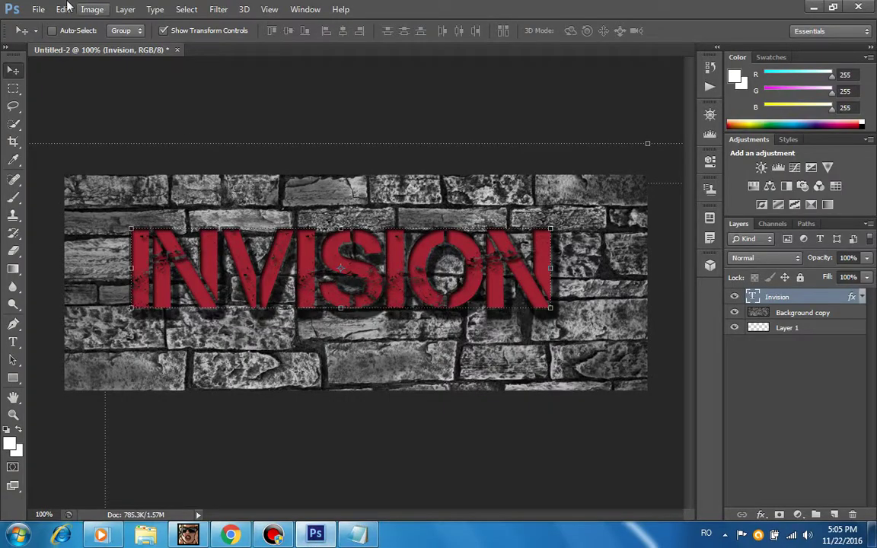
# Create a new 600×400 transparent document and paste the fire texture into it.
pyautogui.click(38, 9)
pyautogui.click(47, 26)
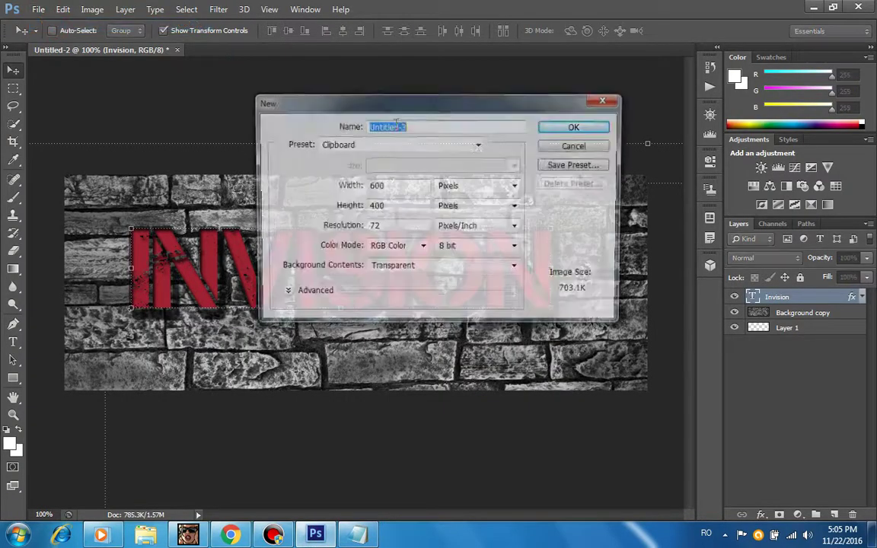
pyautogui.click(597, 128)
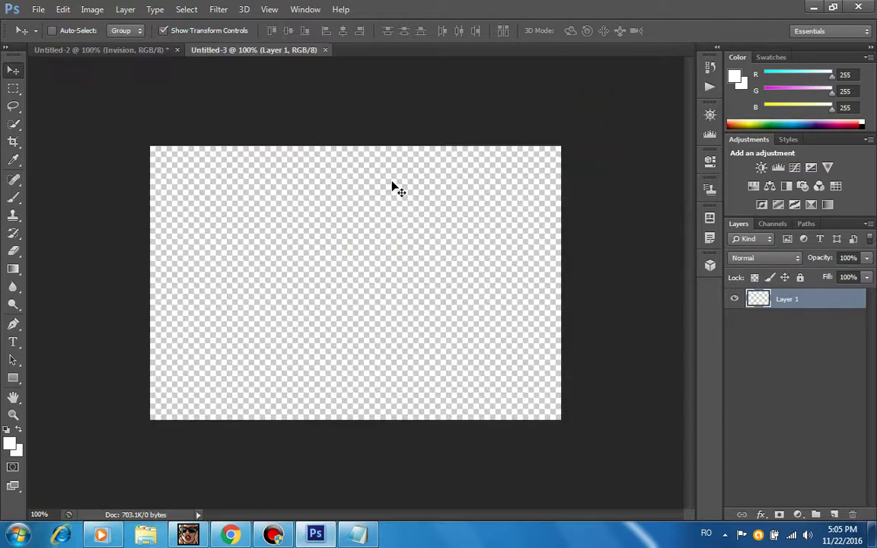
pyautogui.hotkey('ctrl', 'v')
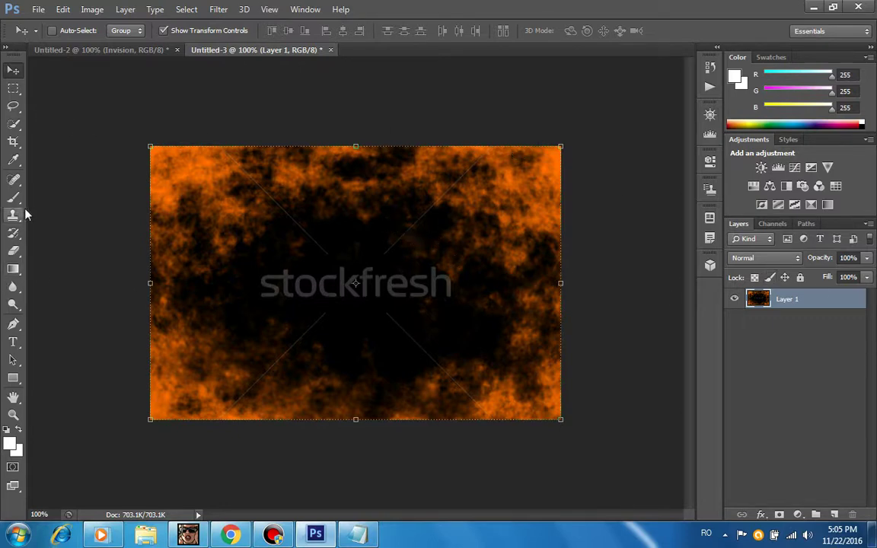
# Erase the central stockfresh watermark with a Content-Aware fill, then deselect.
pyautogui.click(13, 88)
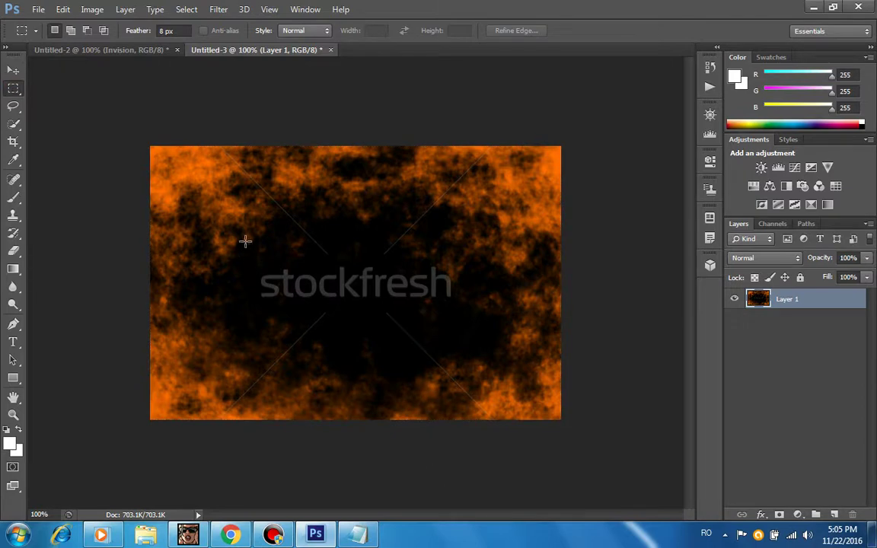
pyautogui.moveTo(245, 244); pyautogui.dragTo(480, 320)
pyautogui.rightClick(352, 276)
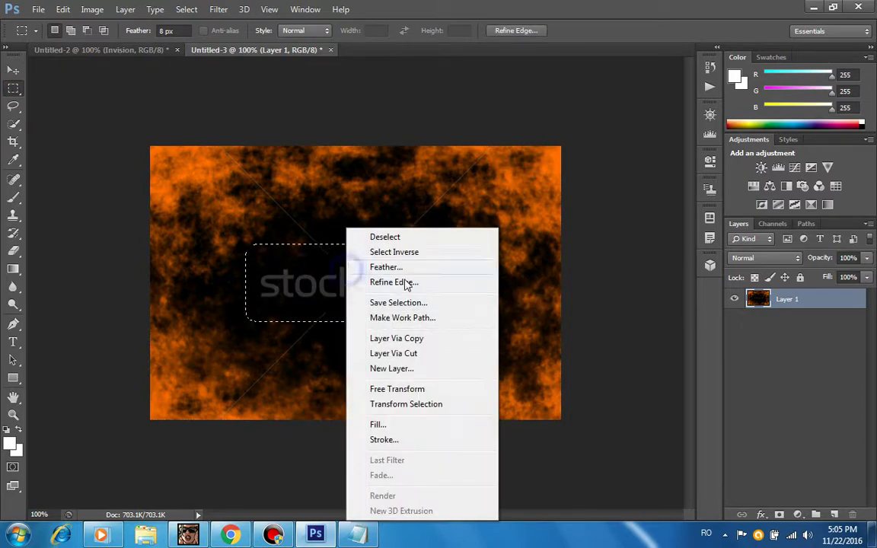
pyautogui.click(382, 422)
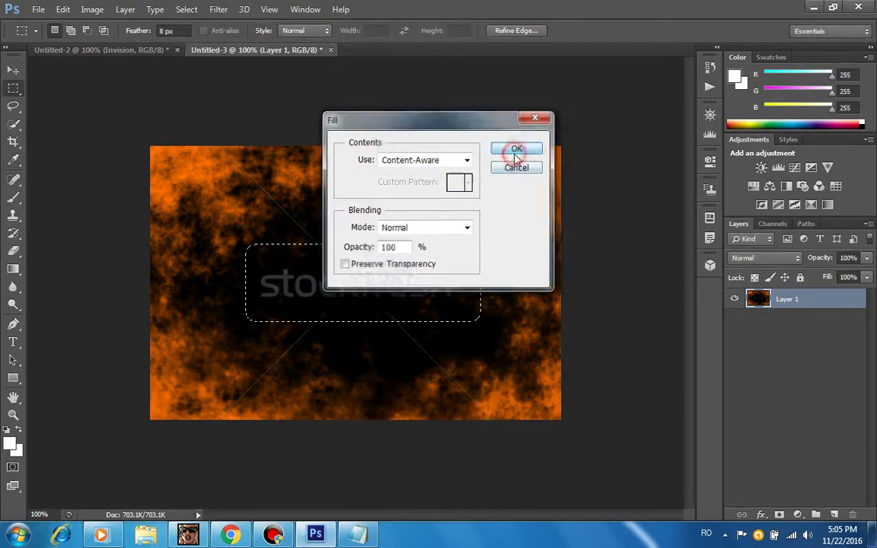
pyautogui.click(514, 151)
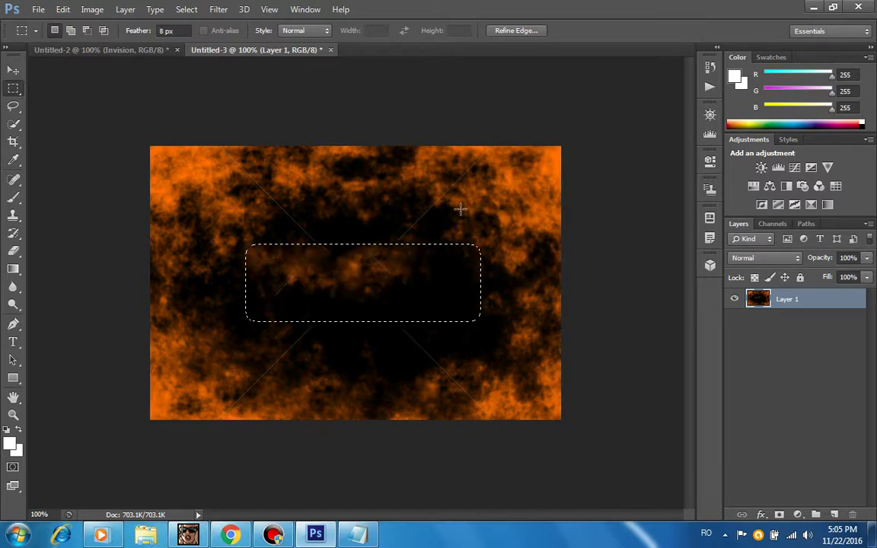
pyautogui.rightClick(411, 260)
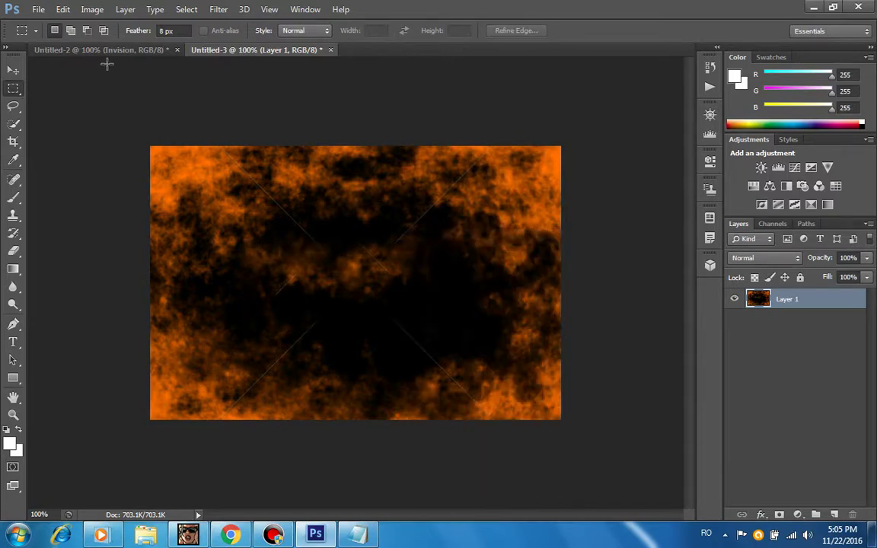
# Move the fire layer into the banner as Layer 2, scaled to about 145% to cover it.
pyautogui.click(12, 70)
pyautogui.moveTo(412, 237); pyautogui.dragTo(397, 252)
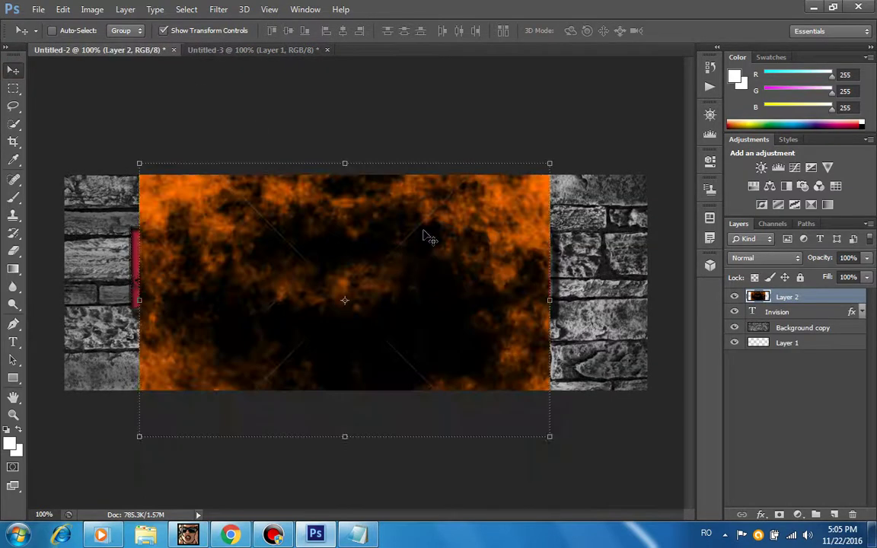
pyautogui.click(548, 165)
pyautogui.moveTo(551, 163); pyautogui.dragTo(668, 138)
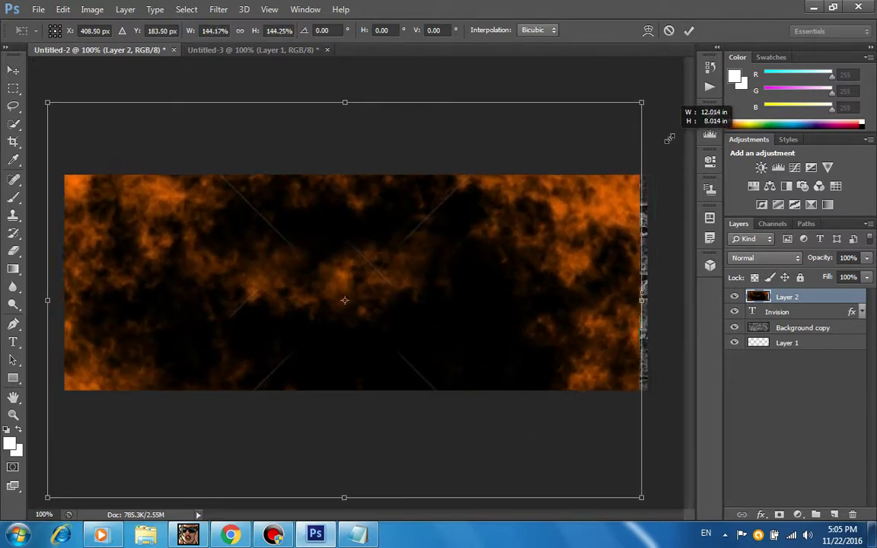
pyautogui.moveTo(606, 192); pyautogui.dragTo(606, 191)
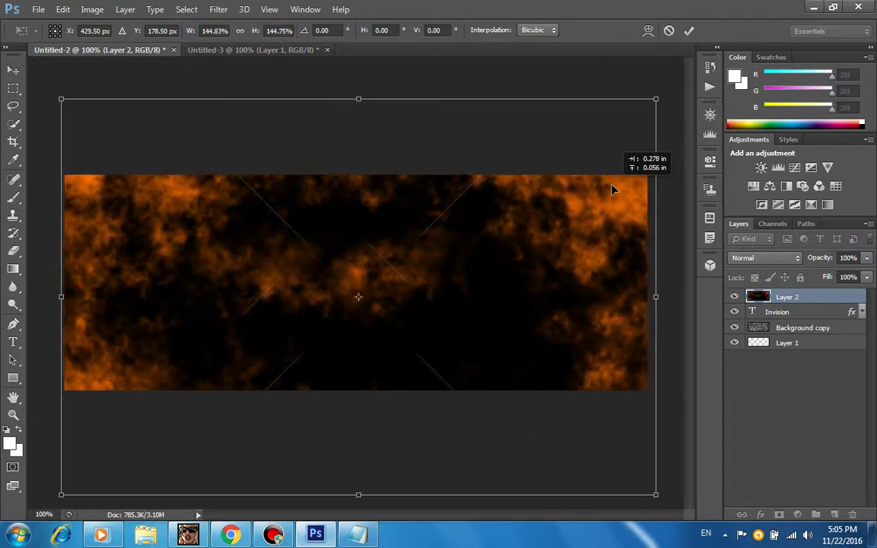
pyautogui.click(689, 31)
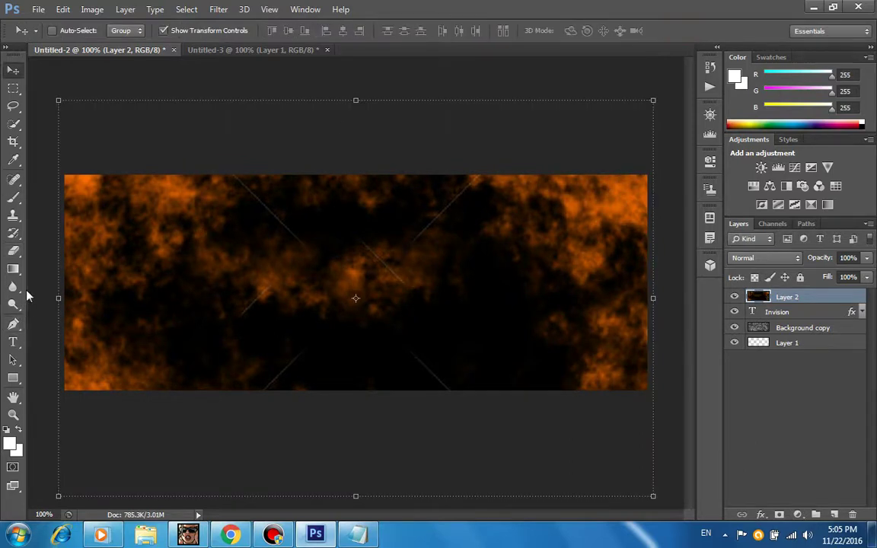
pyautogui.click(14, 252)
# Erase the fire's centre with a 32%-hardness eraser, softening the top-left edge.
pyautogui.moveTo(106, 212)
pyautogui.mouseDown()
pyautogui.moveTo(215, 281)
pyautogui.moveTo(235, 198)
pyautogui.moveTo(341, 252)
pyautogui.moveTo(404, 222)
pyautogui.moveTo(212, 240)
pyautogui.moveTo(191, 298)
pyautogui.moveTo(474, 292)
pyautogui.moveTo(480, 244)
pyautogui.moveTo(554, 241)
pyautogui.moveTo(494, 289)
pyautogui.moveTo(587, 270)
pyautogui.moveTo(596, 322)
pyautogui.moveTo(435, 343)
pyautogui.moveTo(208, 346)
pyautogui.moveTo(109, 335)
pyautogui.moveTo(91, 222)
pyautogui.moveTo(94, 190)
pyautogui.moveTo(244, 185)
pyautogui.moveTo(452, 204)
pyautogui.moveTo(506, 187)
pyautogui.moveTo(544, 220)
pyautogui.moveTo(559, 274)
pyautogui.moveTo(604, 358)
pyautogui.moveTo(90, 346)
pyautogui.moveTo(116, 211)
pyautogui.moveTo(171, 233)
pyautogui.moveTo(190, 226)
pyautogui.moveTo(188, 237)
pyautogui.moveTo(121, 255)
pyautogui.moveTo(145, 297)
pyautogui.moveTo(532, 293)
pyautogui.moveTo(431, 201)
pyautogui.moveTo(522, 199)
pyautogui.moveTo(555, 221)
pyautogui.moveTo(570, 307)
pyautogui.moveTo(406, 195)
pyautogui.moveTo(185, 251)
pyautogui.moveTo(350, 303)
pyautogui.moveTo(440, 286)
pyautogui.mouseUp()
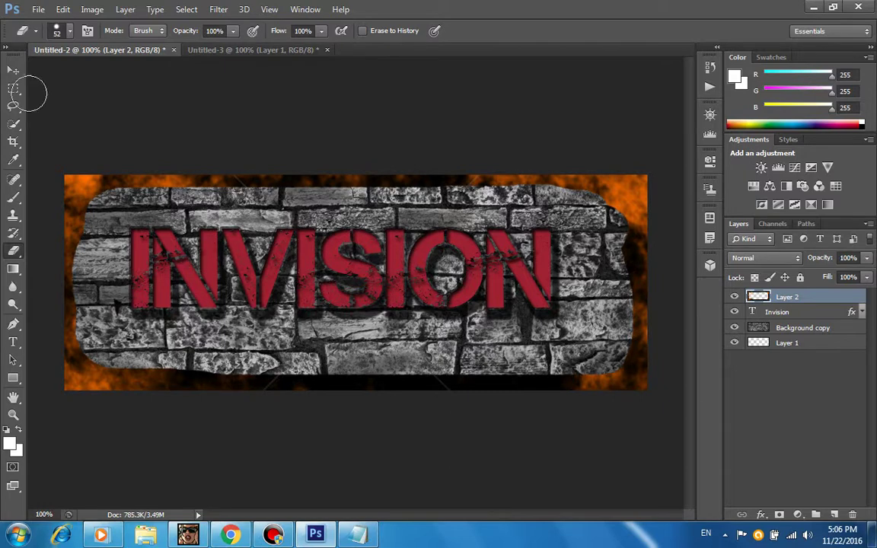
pyautogui.click(70, 31)
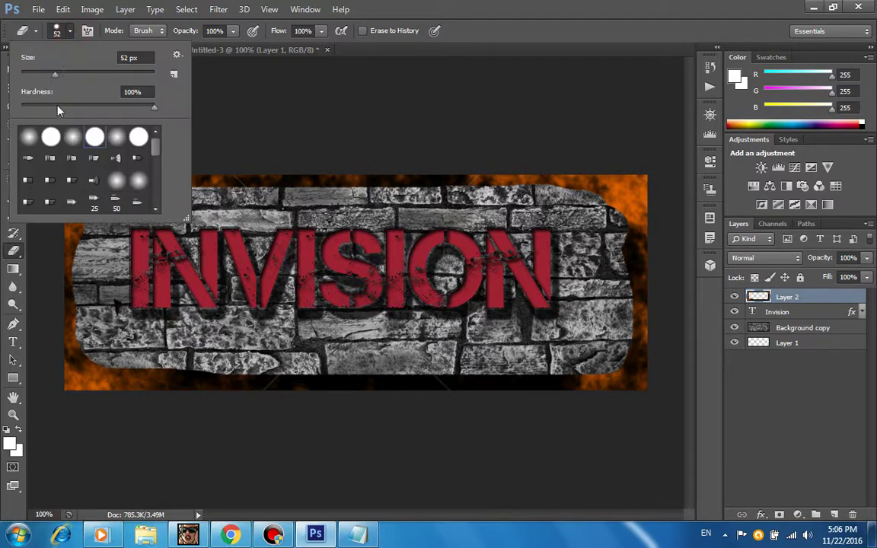
pyautogui.click(65, 106)
pyautogui.click(87, 229)
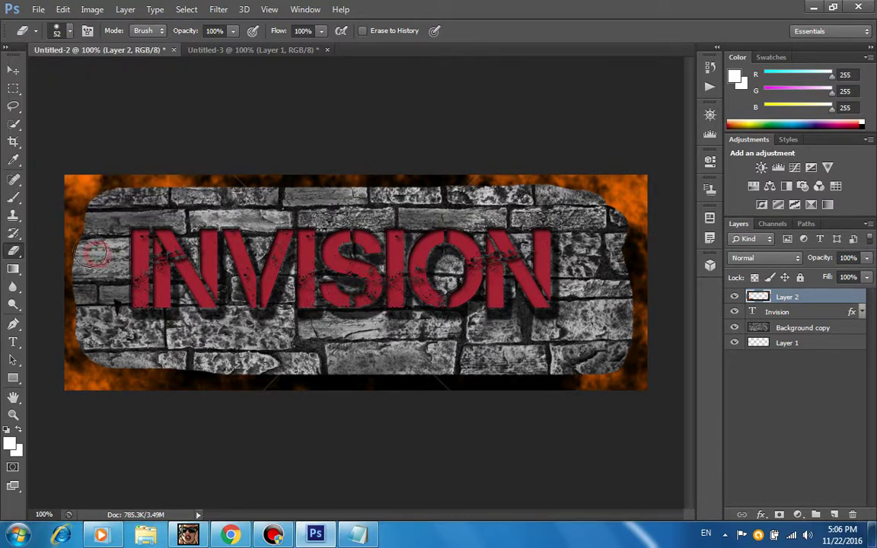
pyautogui.moveTo(93, 236)
pyautogui.mouseDown()
pyautogui.moveTo(84, 191)
pyautogui.moveTo(166, 196)
pyautogui.moveTo(412, 186)
pyautogui.moveTo(403, 175)
pyautogui.moveTo(450, 173)
pyautogui.moveTo(420, 175)
pyautogui.moveTo(478, 195)
pyautogui.moveTo(495, 181)
pyautogui.moveTo(627, 200)
pyautogui.moveTo(623, 349)
pyautogui.moveTo(584, 363)
pyautogui.moveTo(513, 366)
pyautogui.moveTo(463, 360)
pyautogui.moveTo(185, 369)
pyautogui.moveTo(79, 354)
pyautogui.moveTo(82, 365)
pyautogui.moveTo(88, 177)
pyautogui.mouseUp()
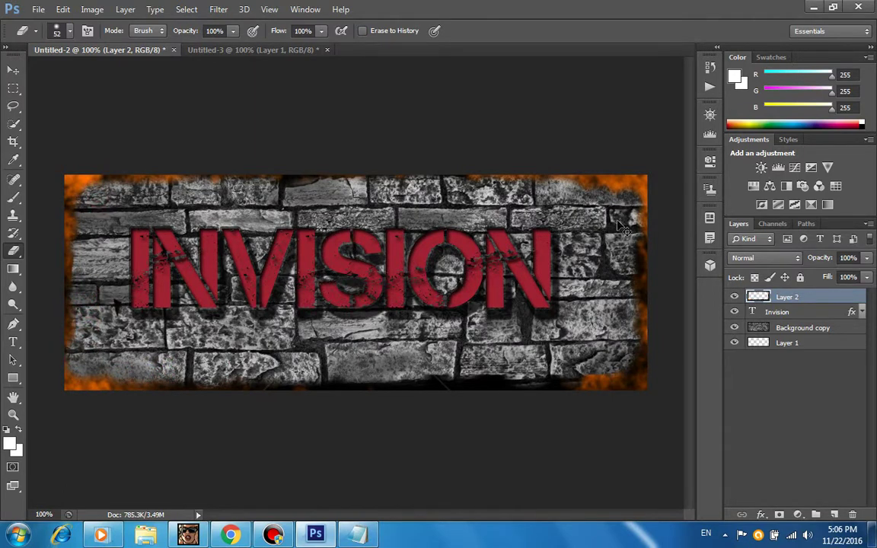
# Fine-tune the fire border's size to about 100.35% × 100.52%.
pyautogui.hotkey('ctrl', 't')
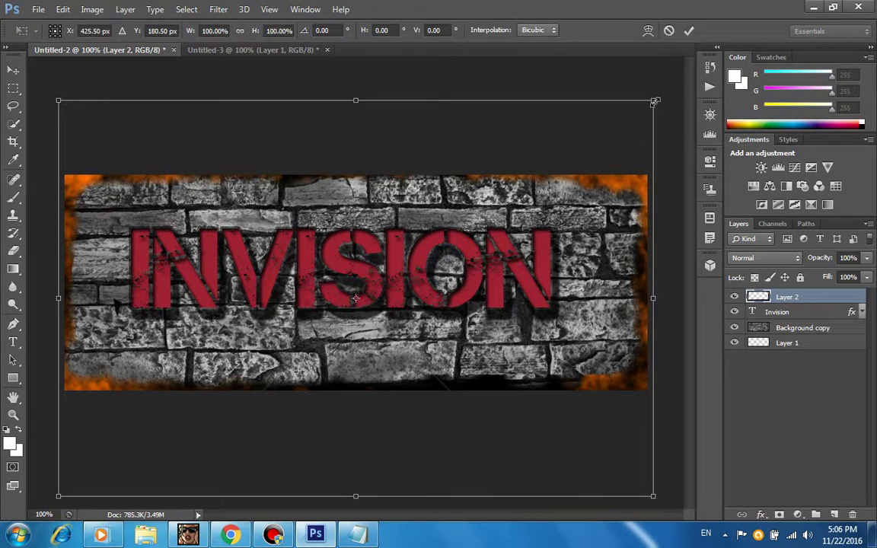
pyautogui.moveTo(655, 101); pyautogui.dragTo(652, 113)
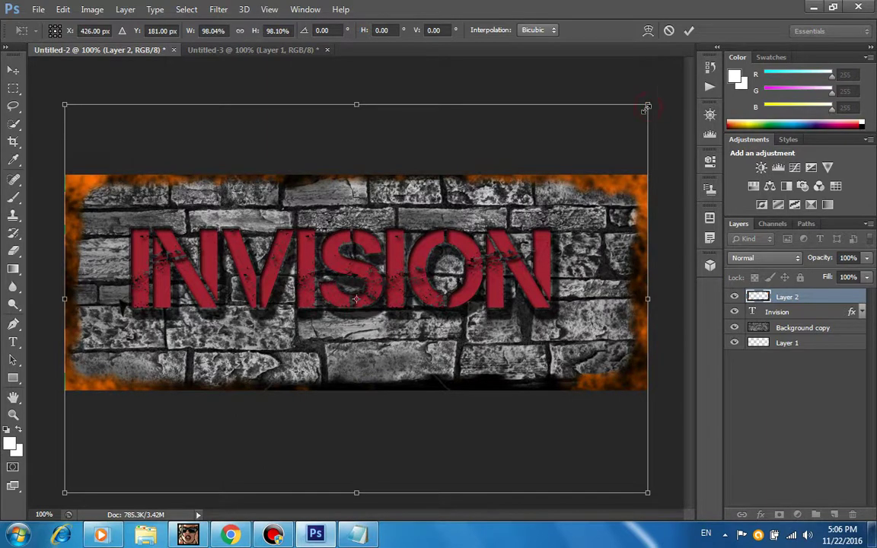
pyautogui.moveTo(648, 105); pyautogui.dragTo(661, 105)
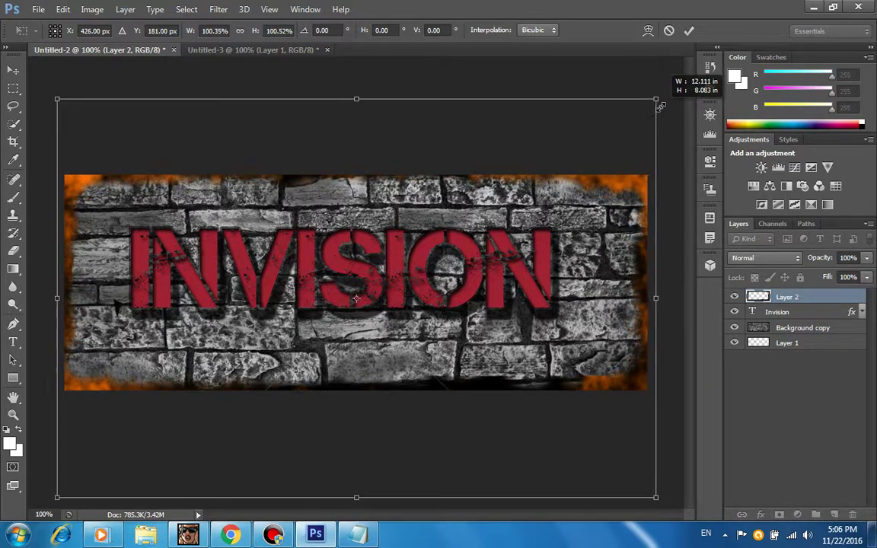
# Commit the resize and give Layer 2 a black (000000) Color Overlay.
pyautogui.click(689, 31)
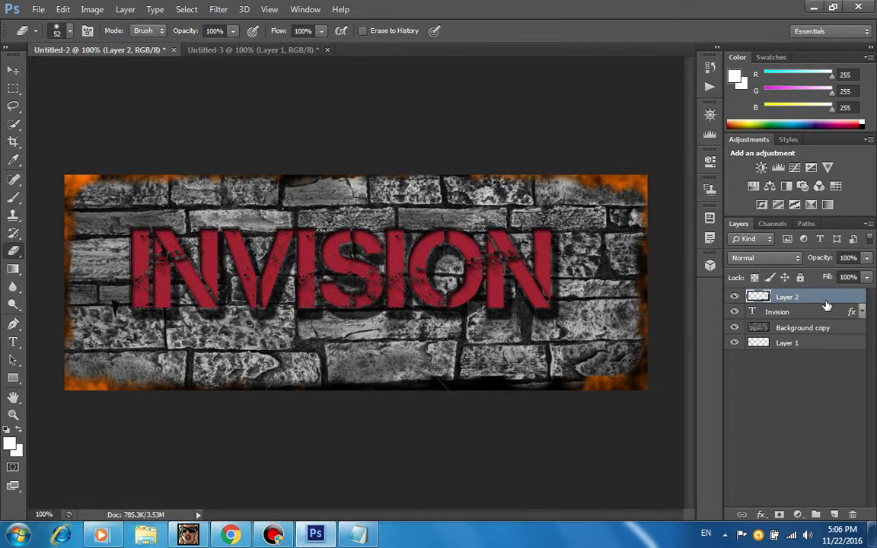
pyautogui.rightClick(845, 297)
pyautogui.click(600, 73)
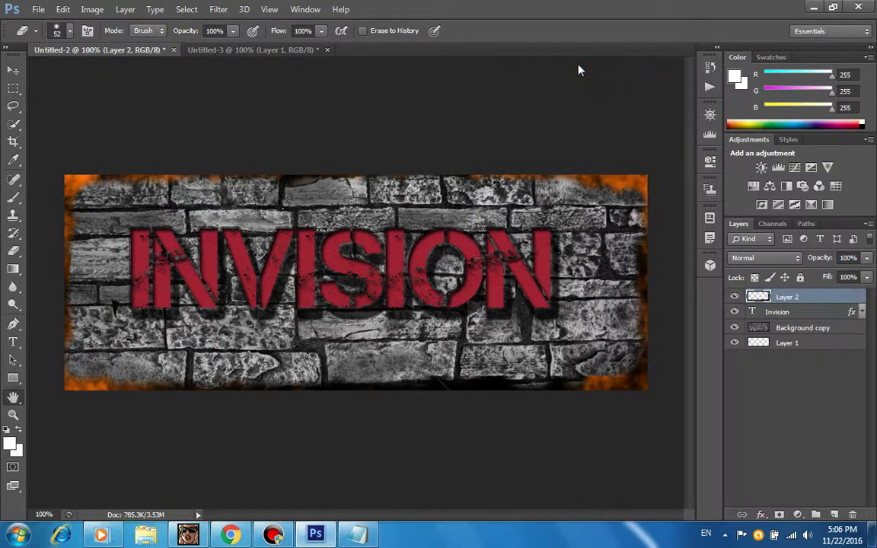
pyautogui.click(489, 127)
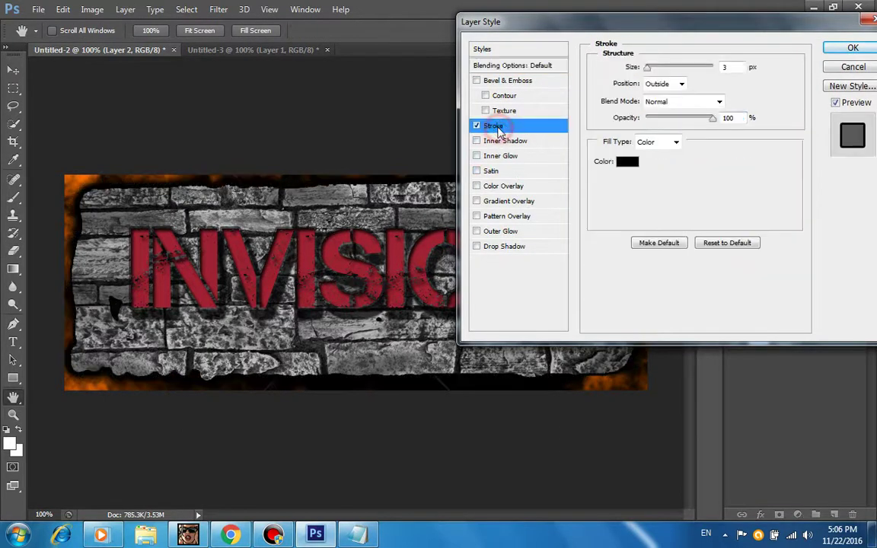
pyautogui.click(476, 127)
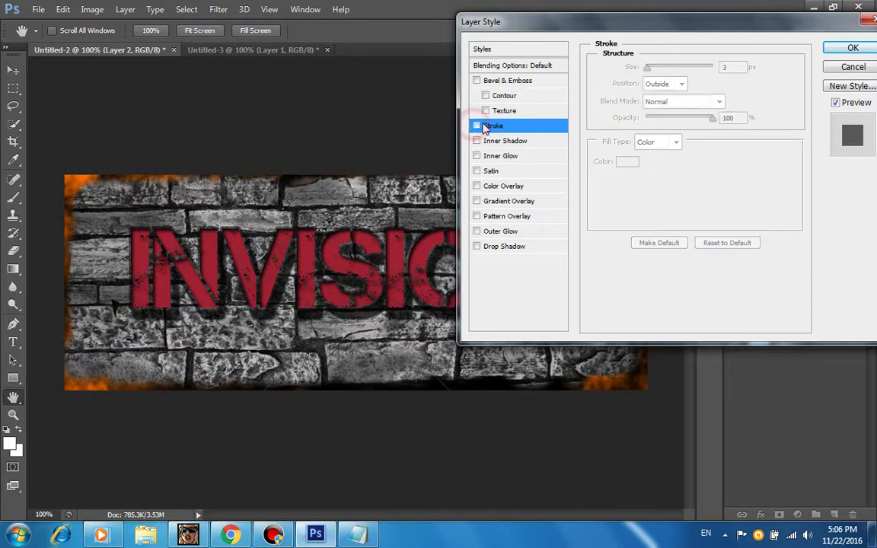
pyautogui.click(511, 190)
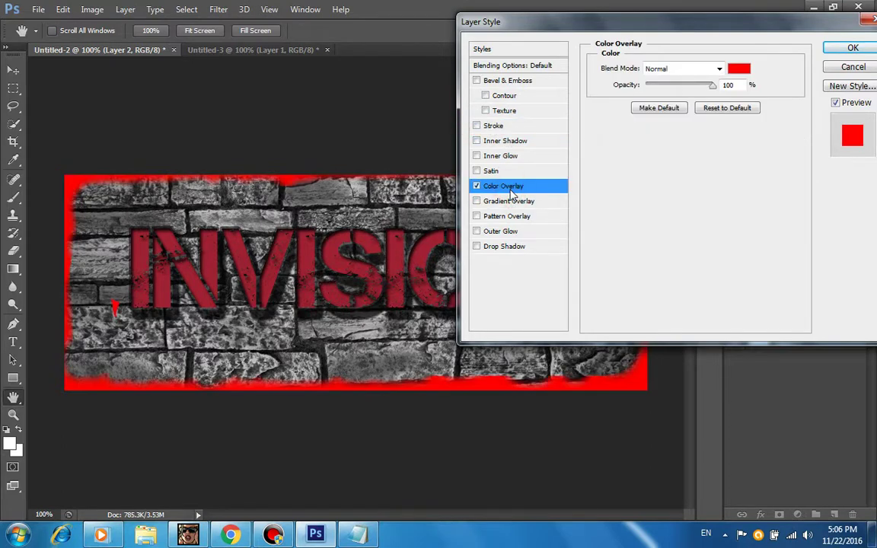
pyautogui.click(738, 68)
pyautogui.moveTo(499, 194); pyautogui.dragTo(400, 308)
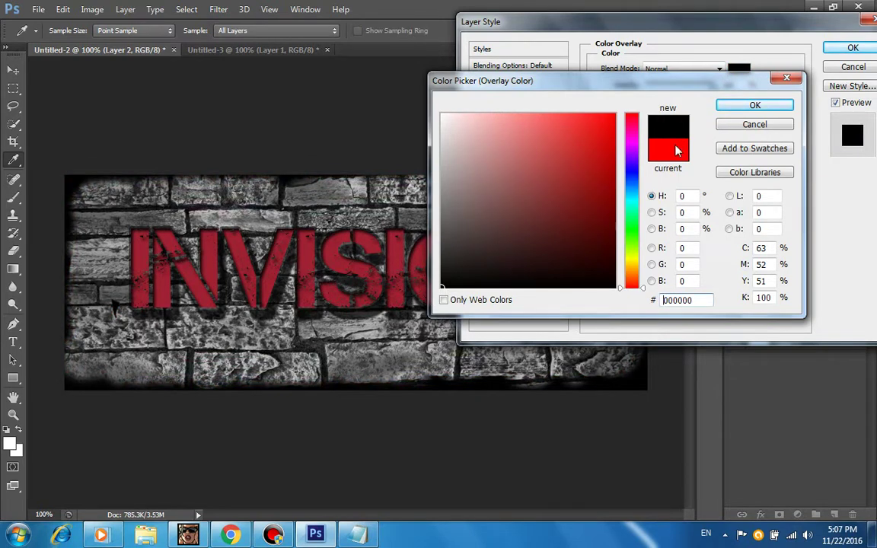
pyautogui.click(754, 105)
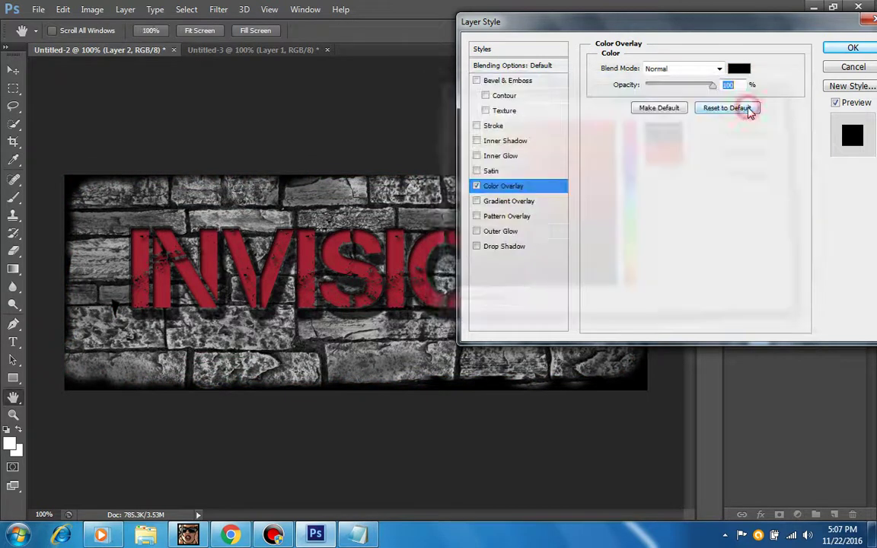
pyautogui.click(852, 48)
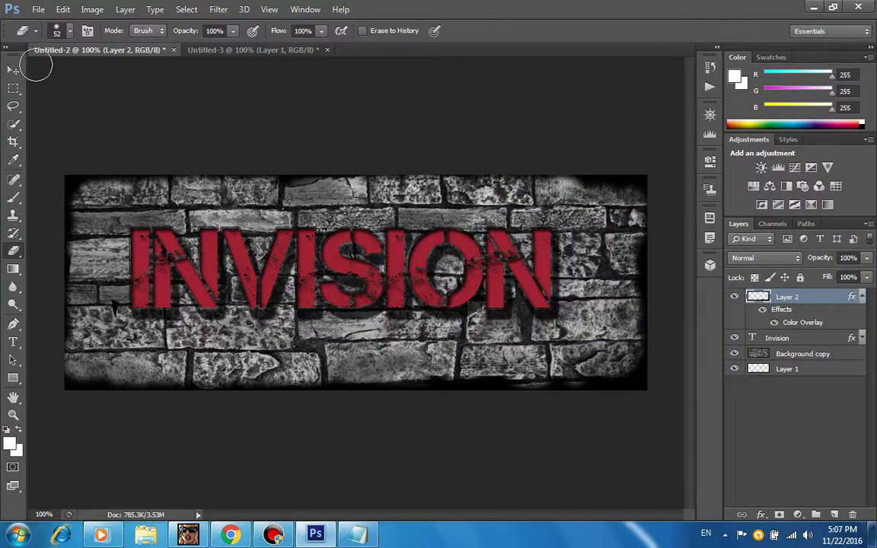
pyautogui.click(14, 70)
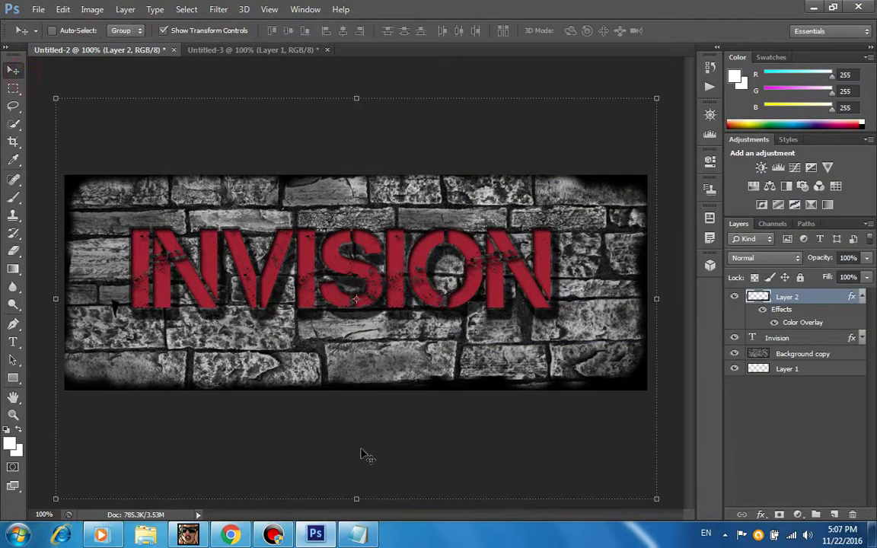
# Replace the Notepad notes with a closing practice message, fix its spacing, then clear it.
pyautogui.click(366, 538)
pyautogui.click(439, 224)
pyautogui.hotkey('ctrl', 'a')
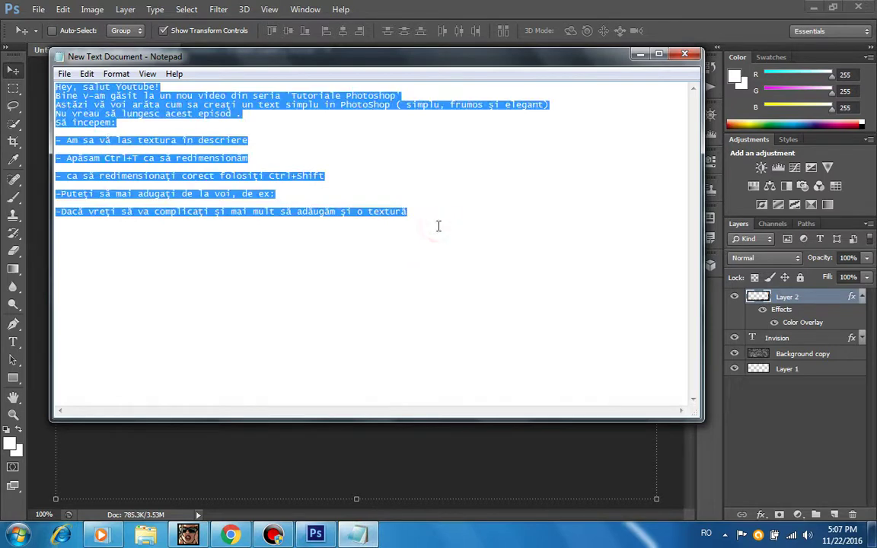
pyautogui.write('AC')
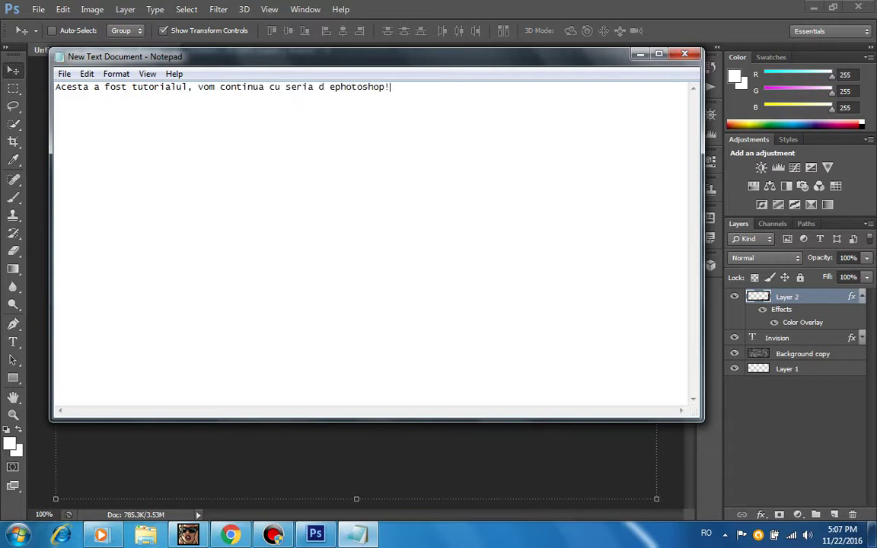
pyautogui.click(329, 90)
pyautogui.press('BackSpace')
pyautogui.press('Right')
pyautogui.press('Return')
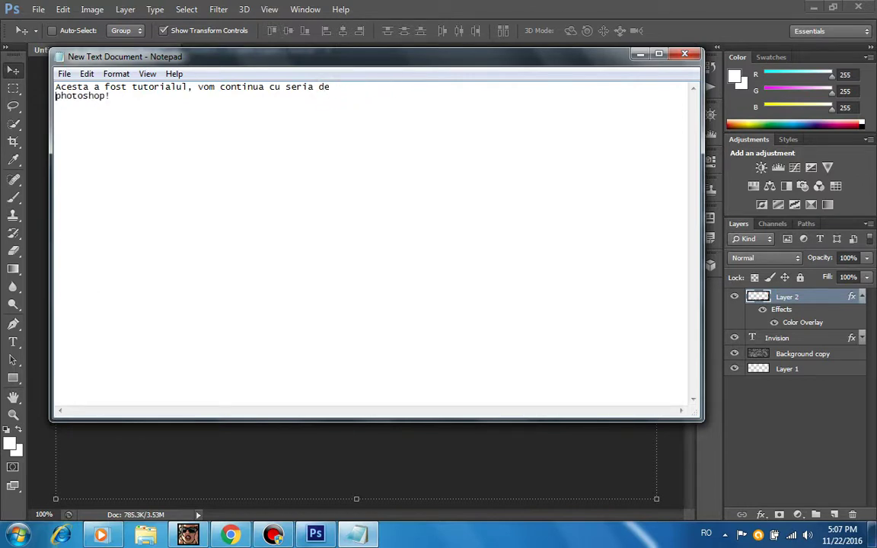
pyautogui.hotkey('ctrl', 'a')
pyautogui.press('Delete')
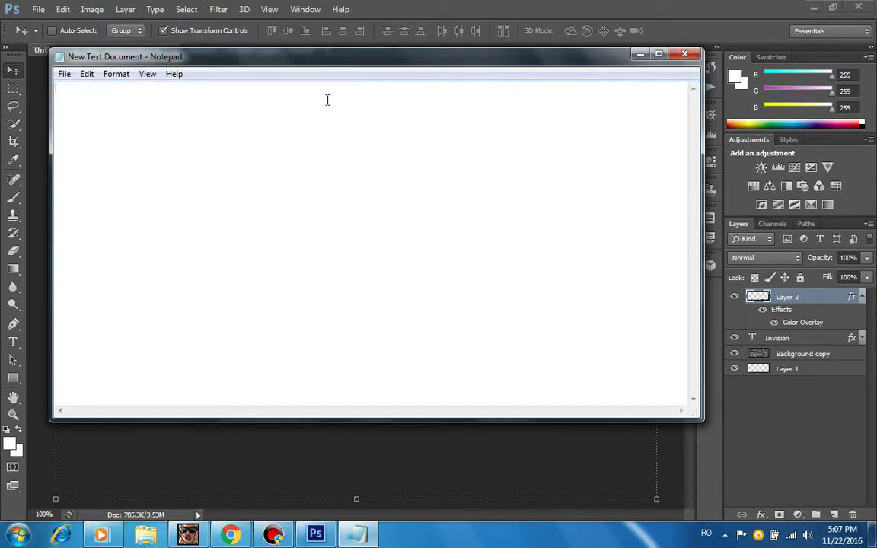